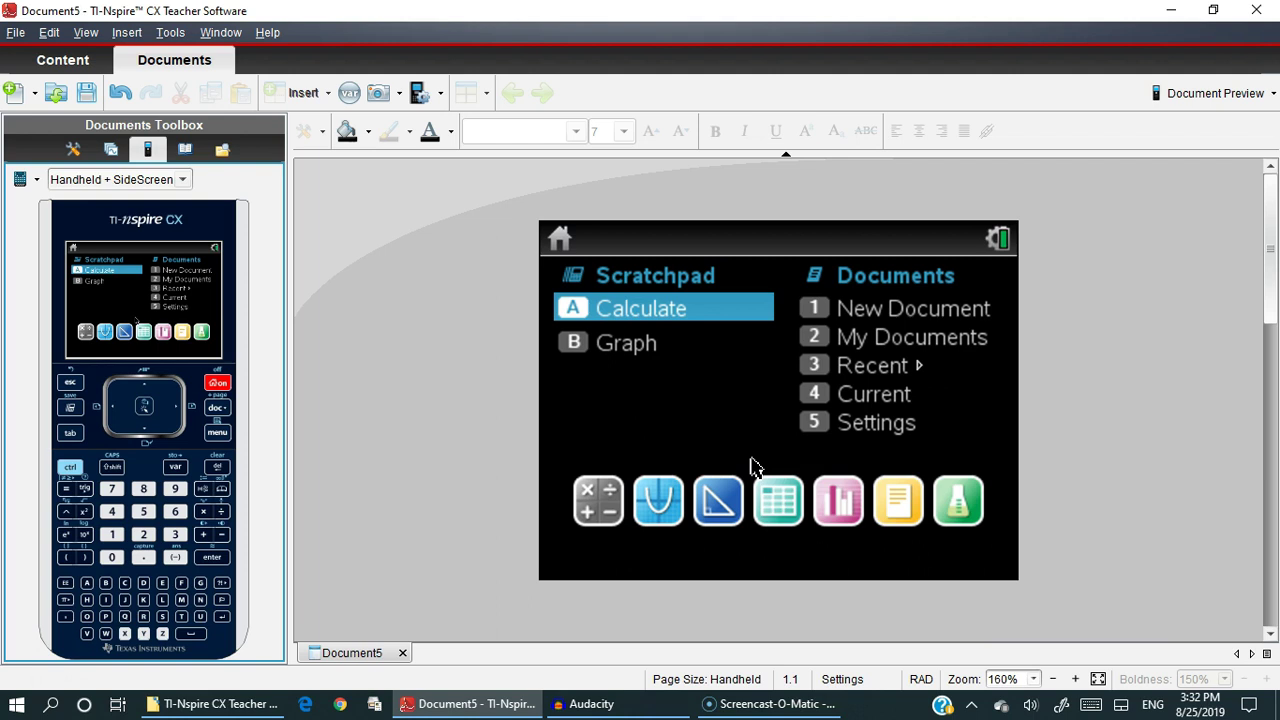
- Add a Lists & Spreadsheet page to the currently open document
left_click(677, 410)
left_click(782, 500)
left_click(774, 500)
left_click(867, 370)
left_click(890, 314)
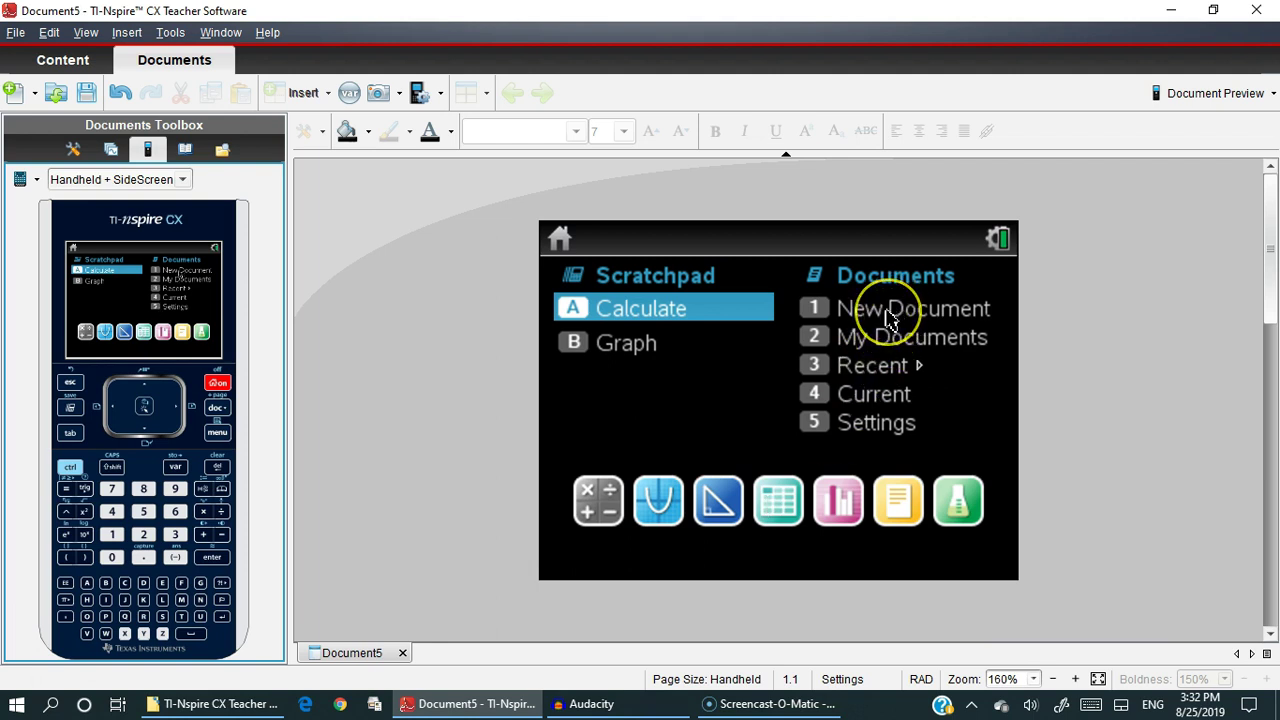
left_click(392, 518)
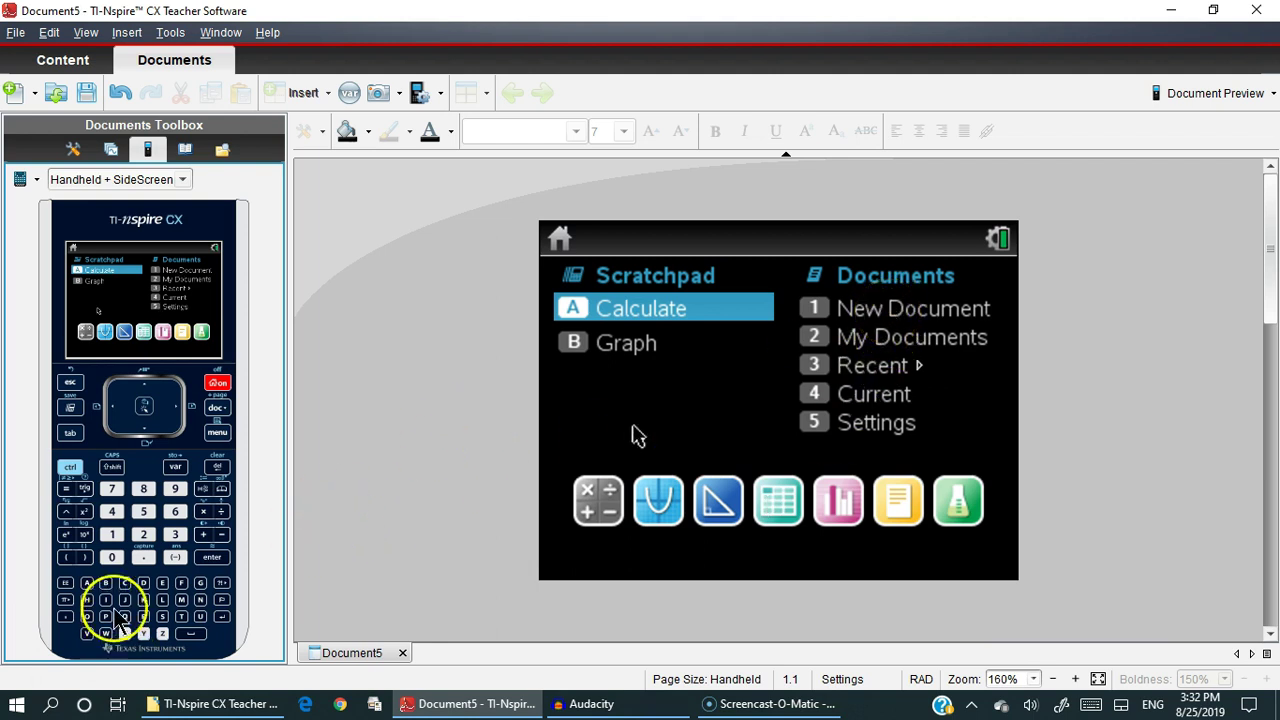
left_click(779, 505)
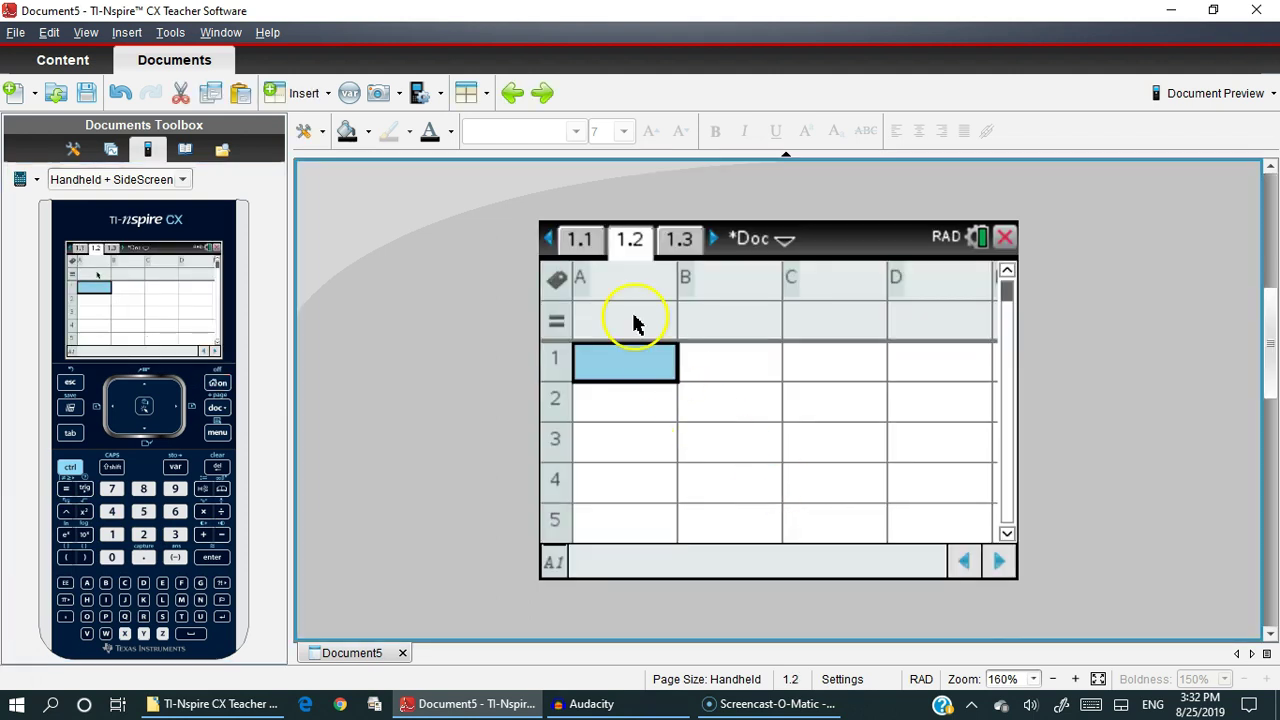
- Start a new document without saving the old one and add a Lists & Spreadsheet page
left_click(222, 393)
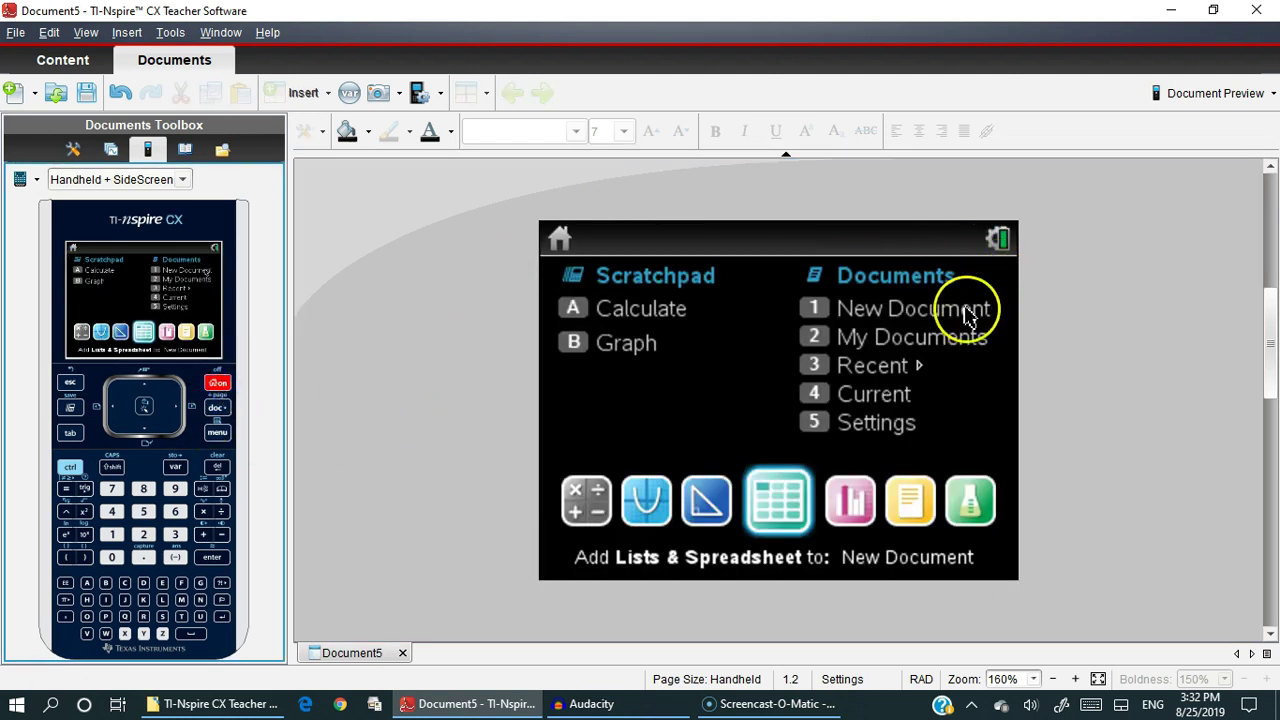
left_click(952, 318)
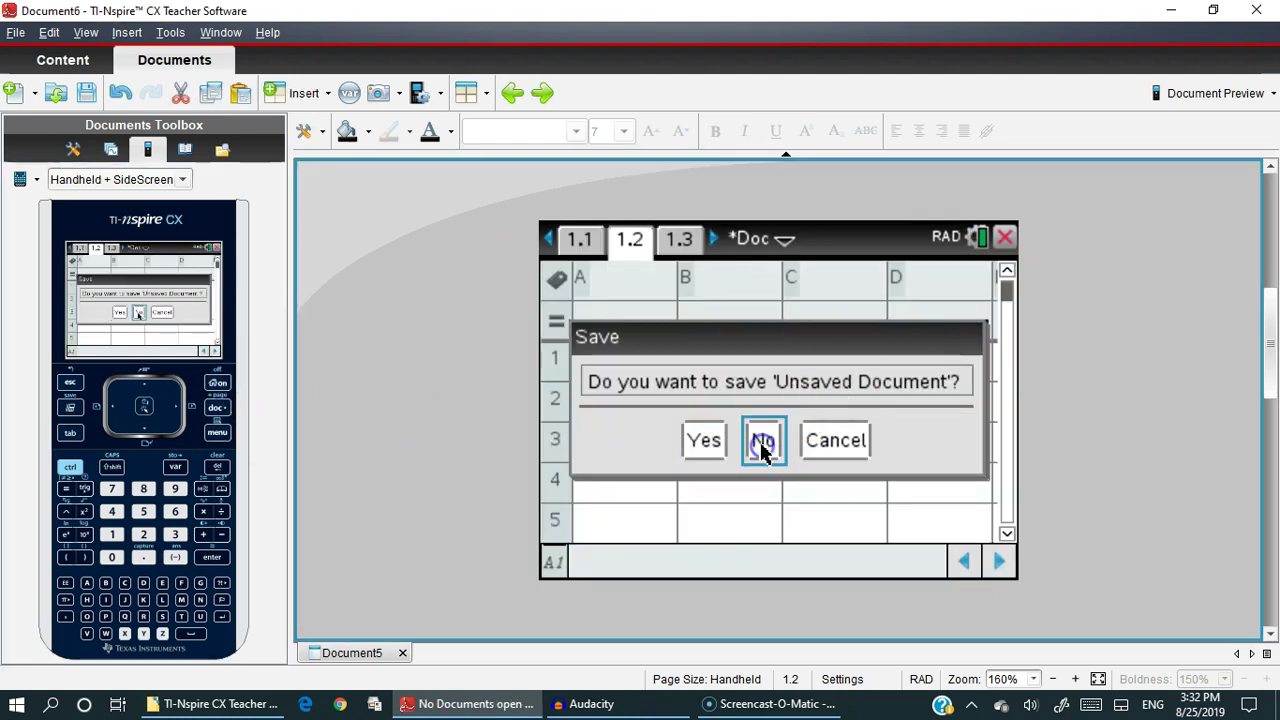
left_click(760, 440)
left_click(760, 434)
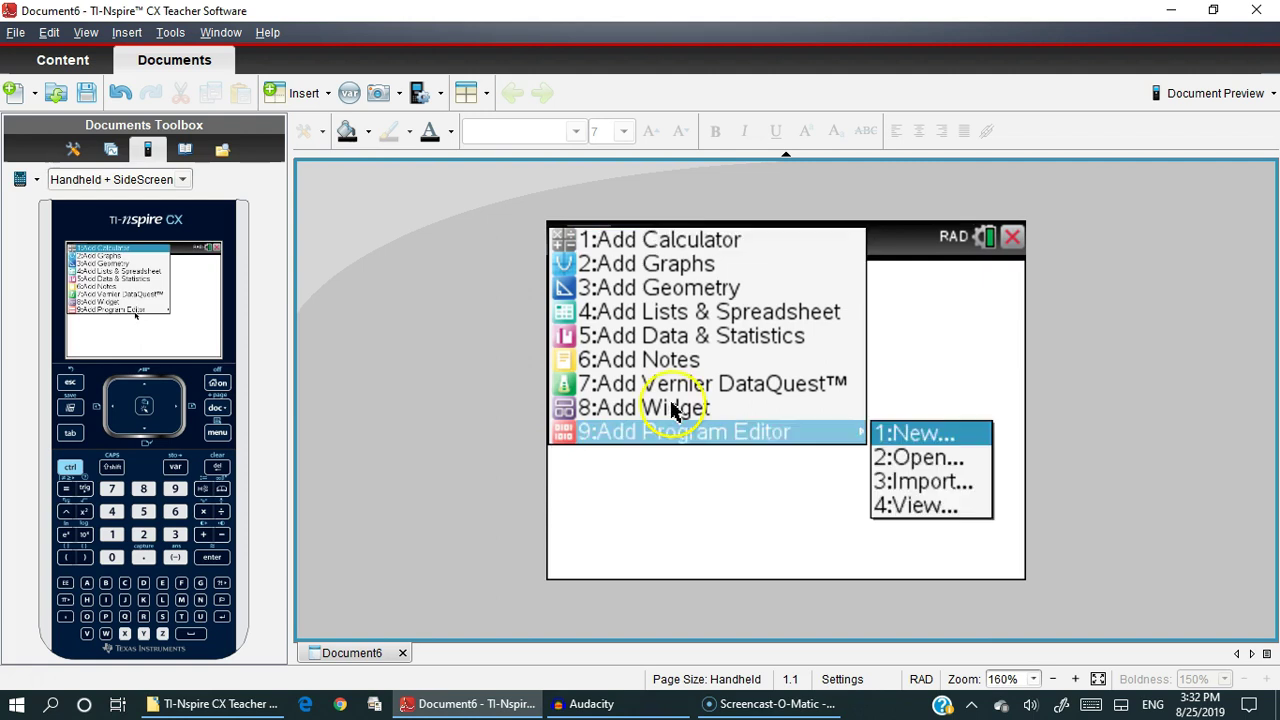
left_click(641, 316)
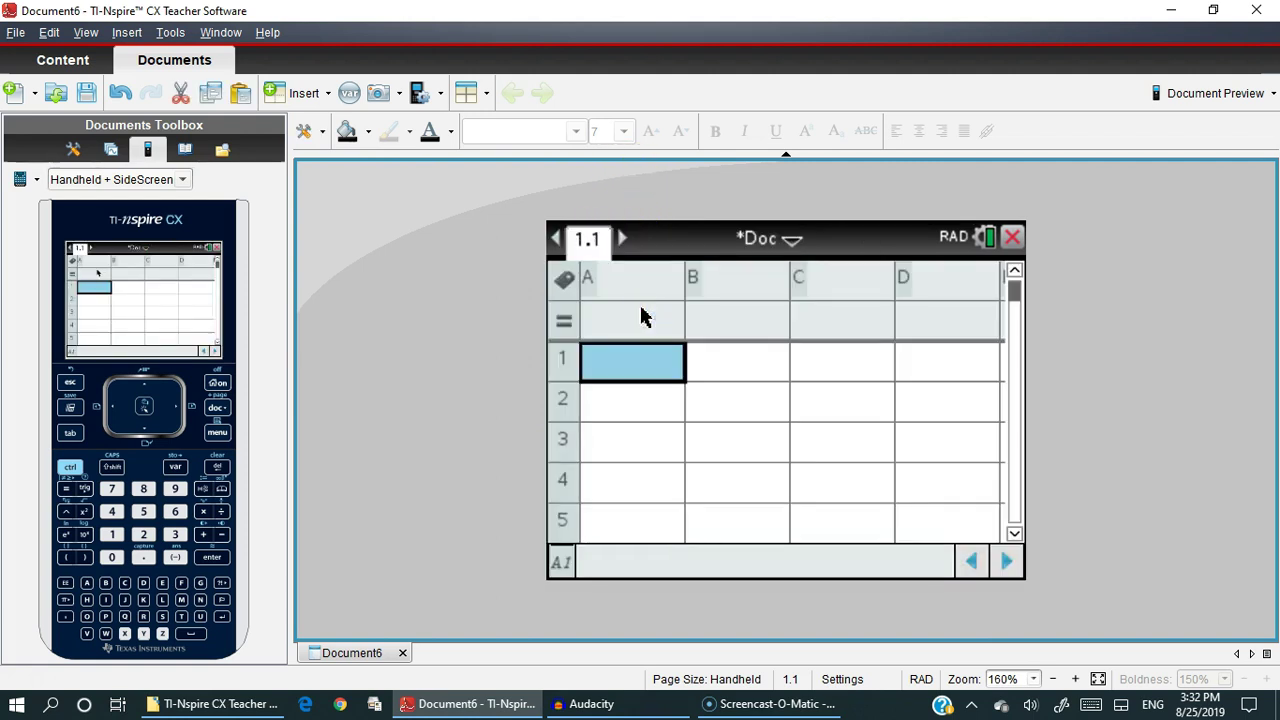
- Enter tn, fn and nn as the header names of columns A, B and C
left_click(648, 282)
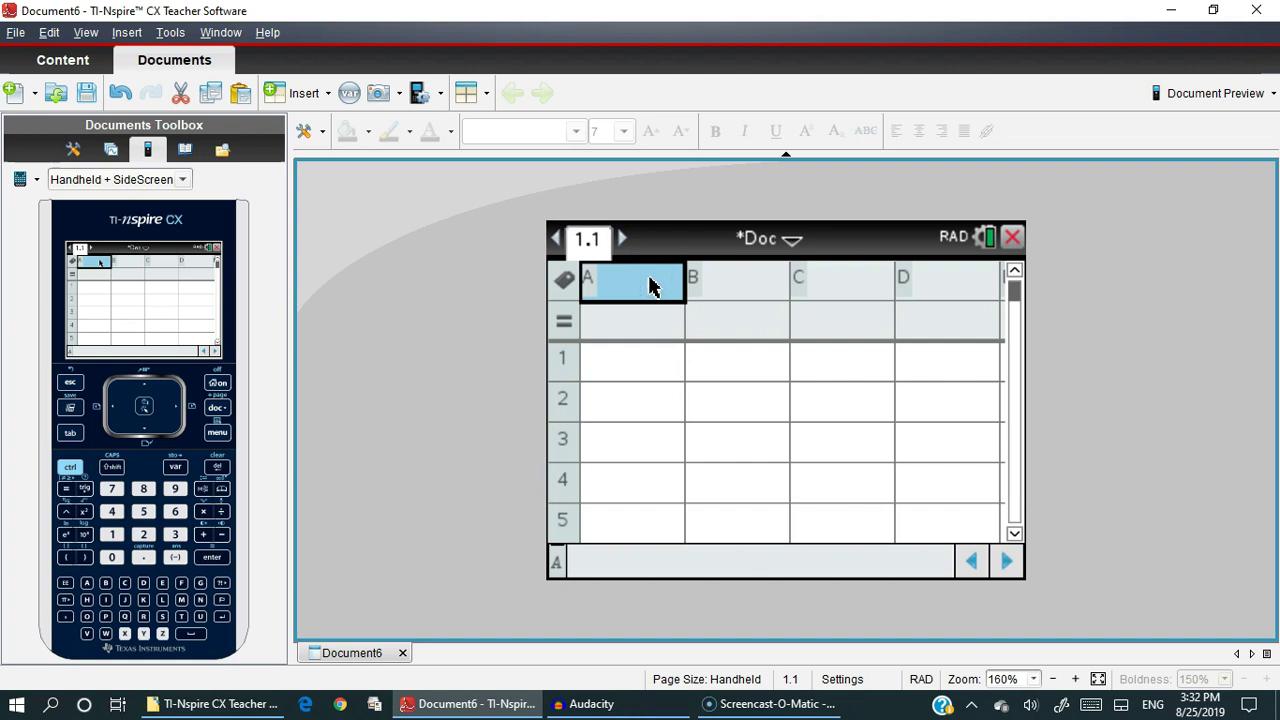
type("tn")
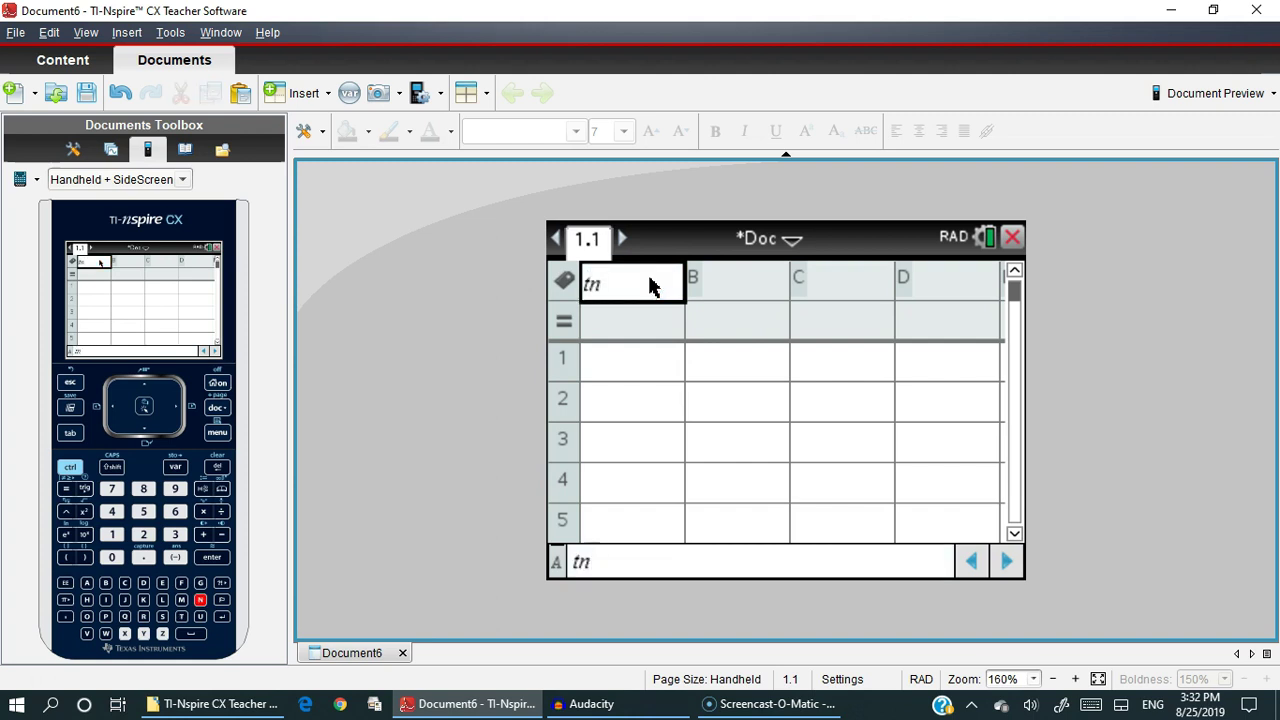
key("Tab")
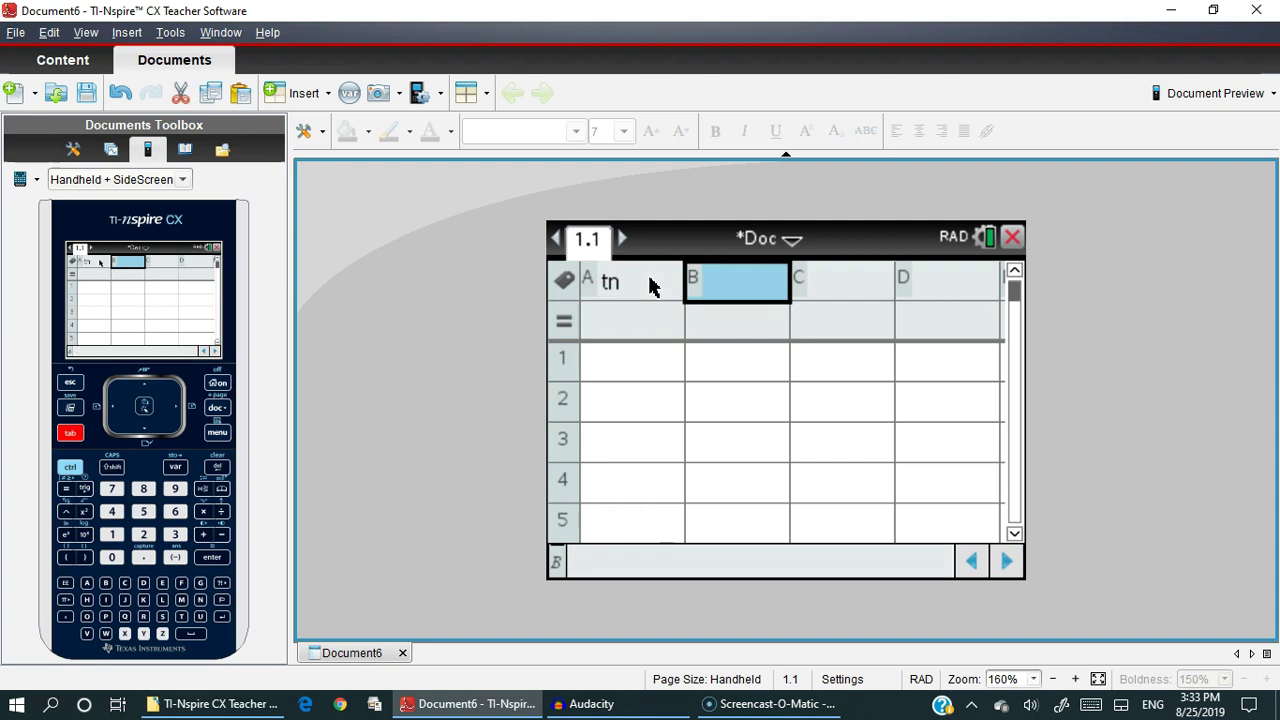
type("fn")
key("Tab")
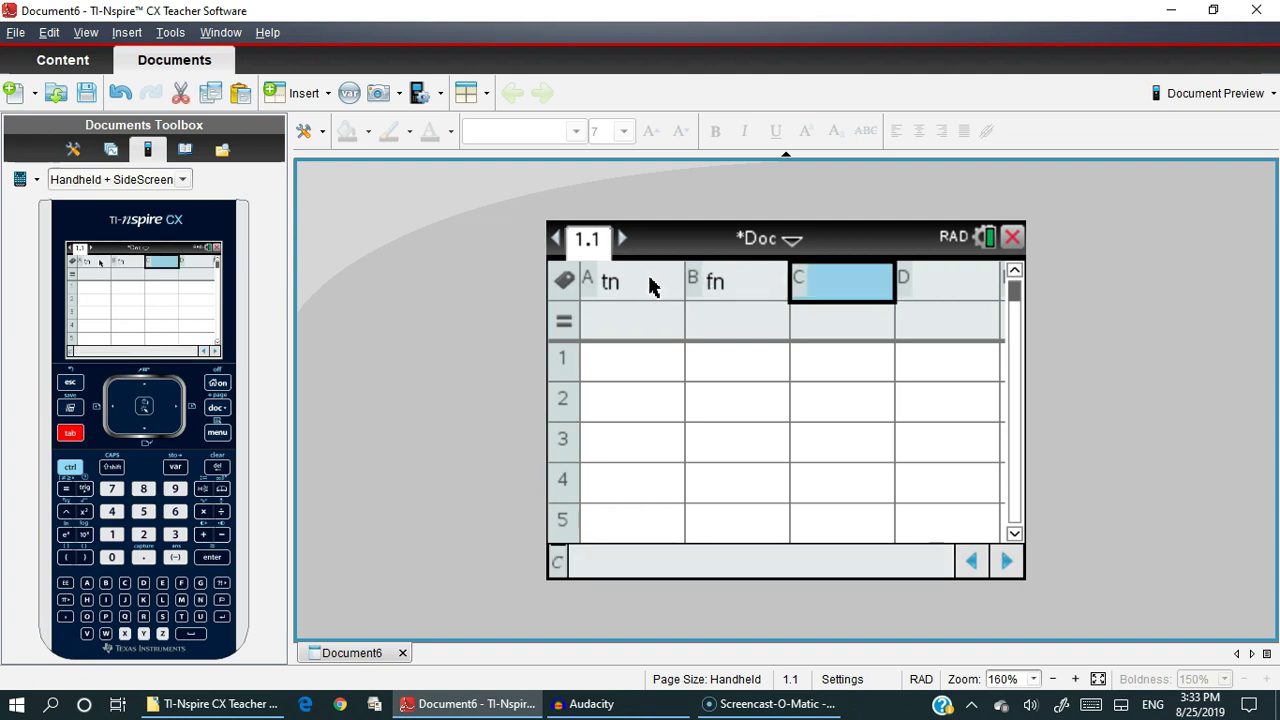
type("nn")
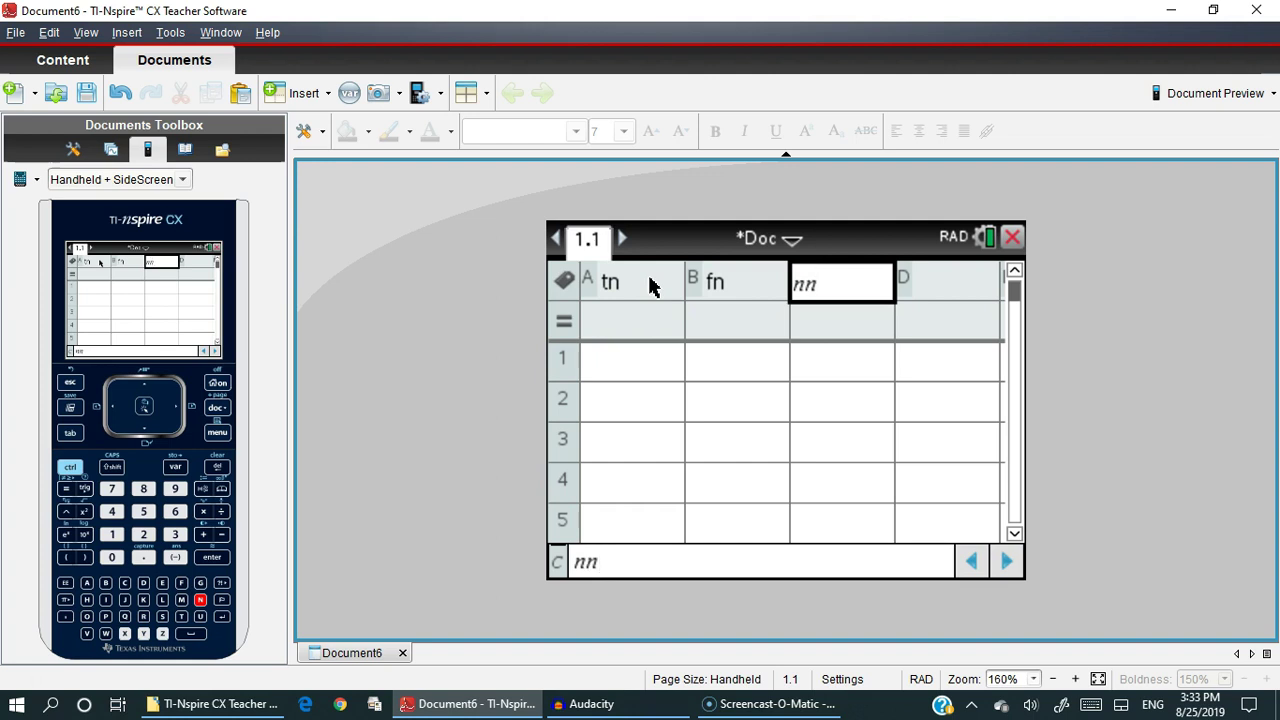
key("Tab")
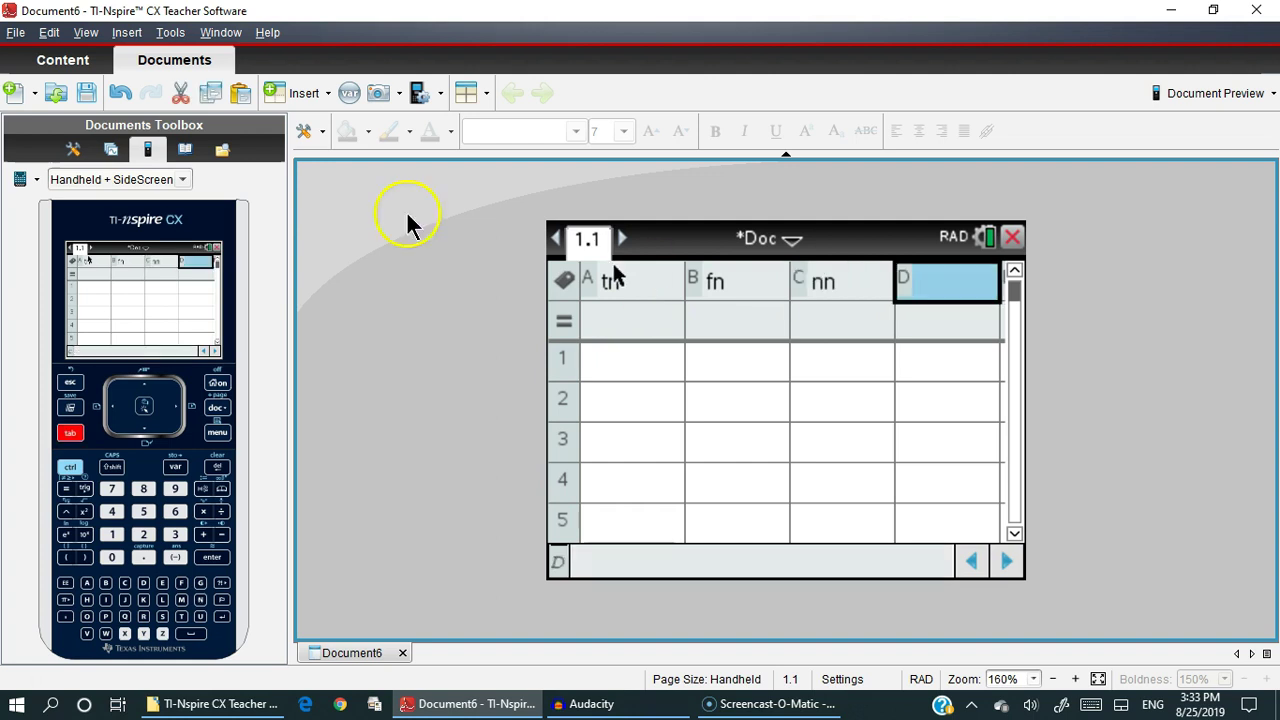
- Enter the values 1 through 10 in cells A1 to A10 of column tn
left_click(150, 445)
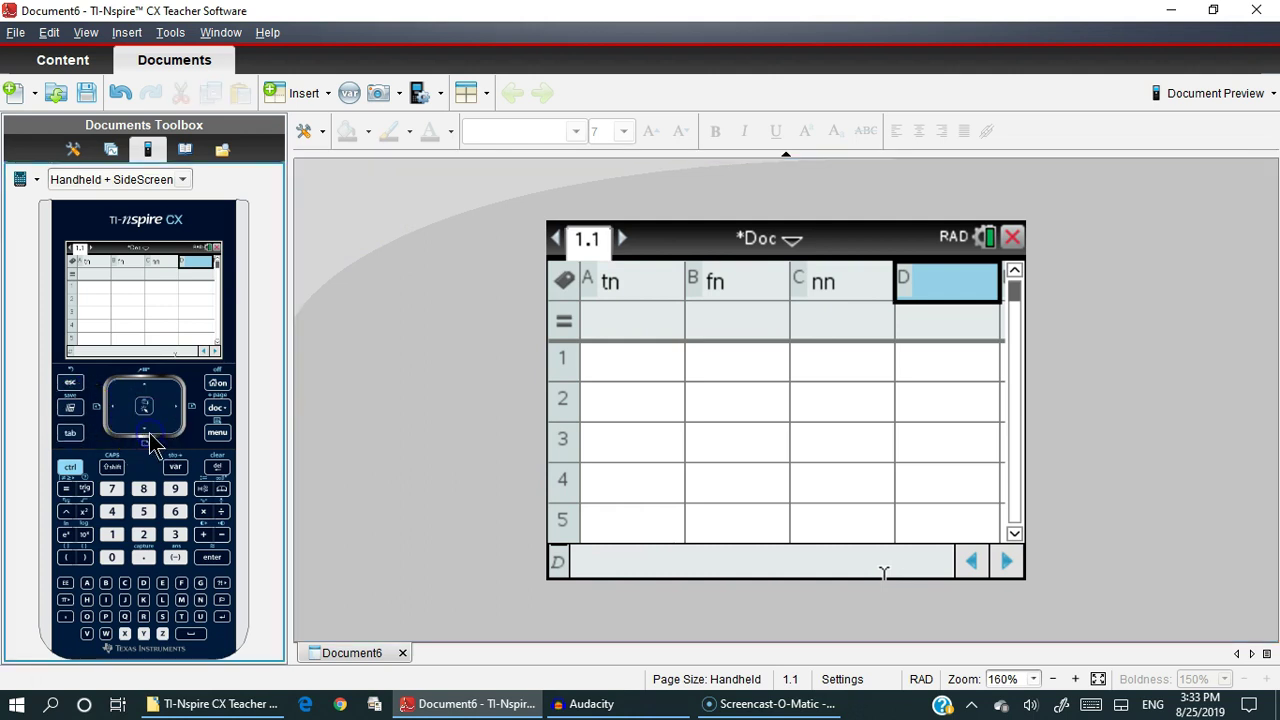
key("Return")
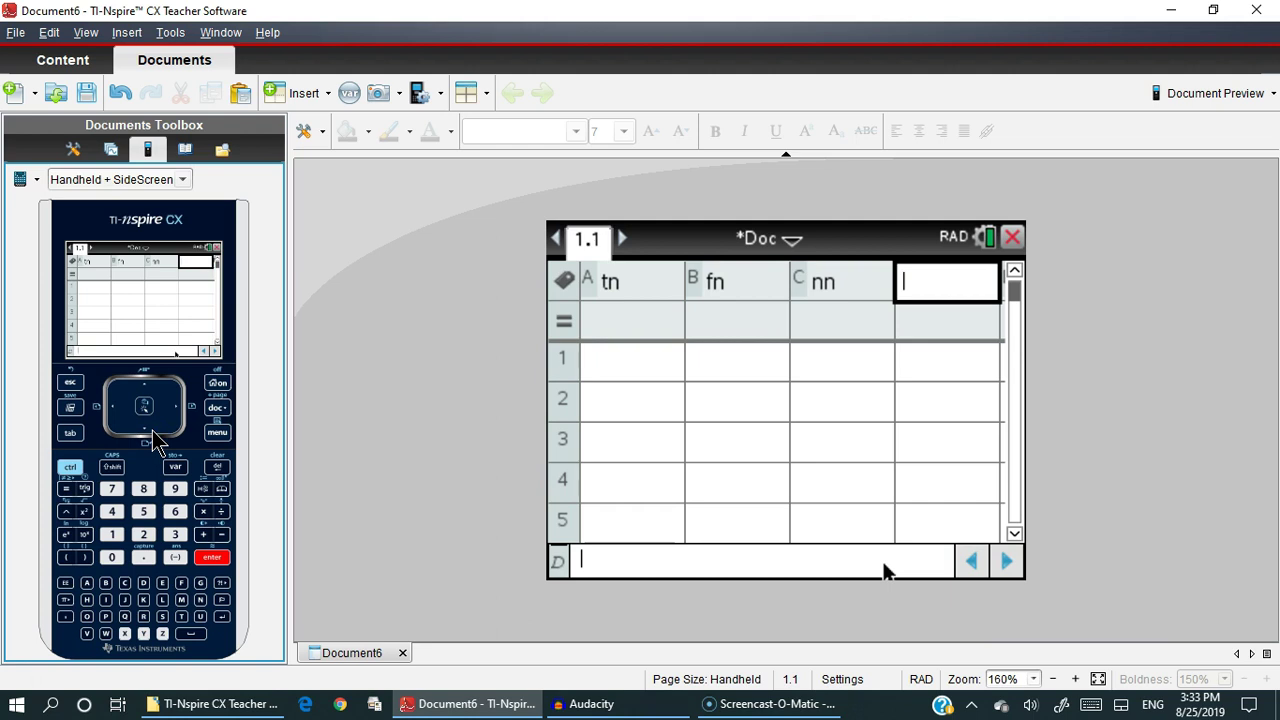
key("Down")
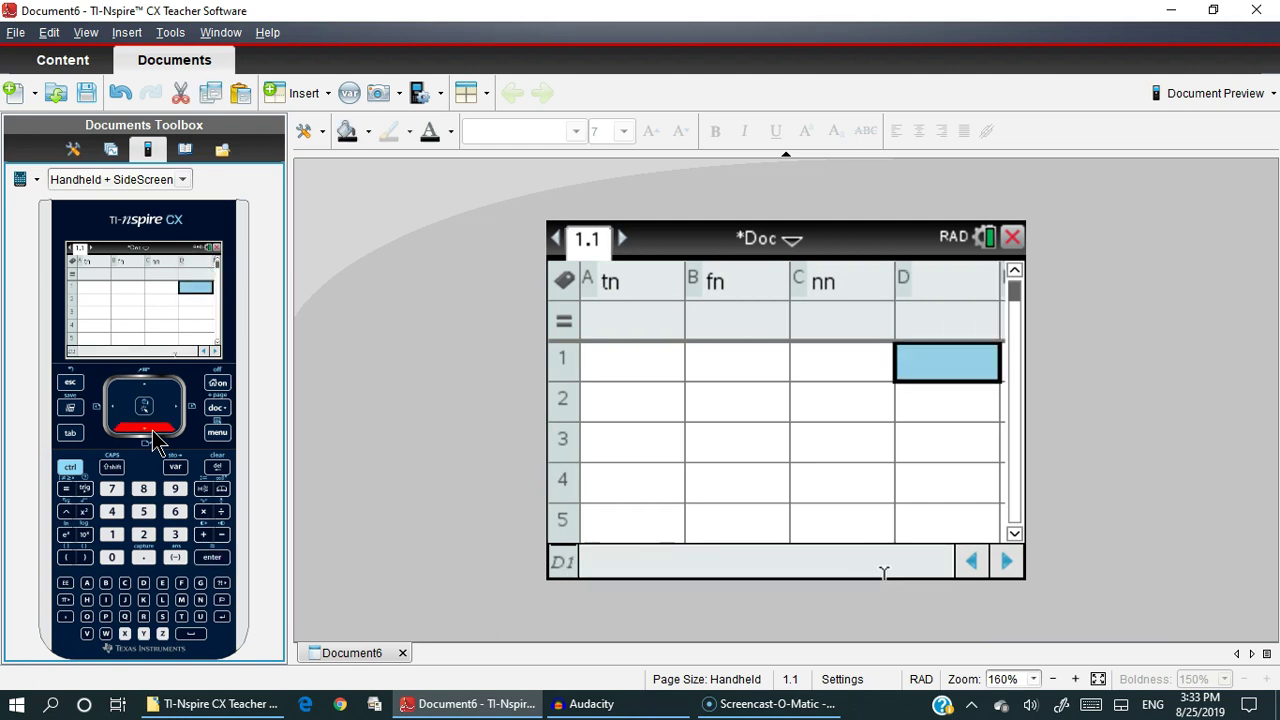
key("Left")
key("Left")
key("Left")
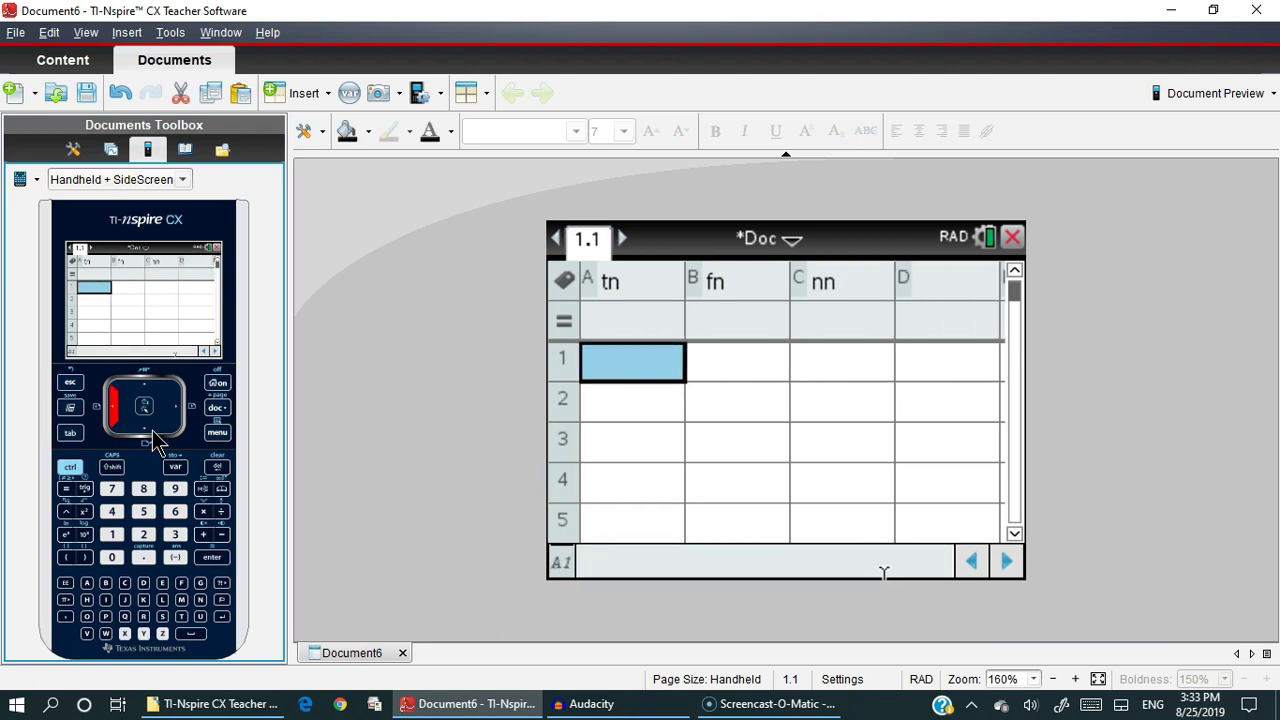
left_click(571, 563)
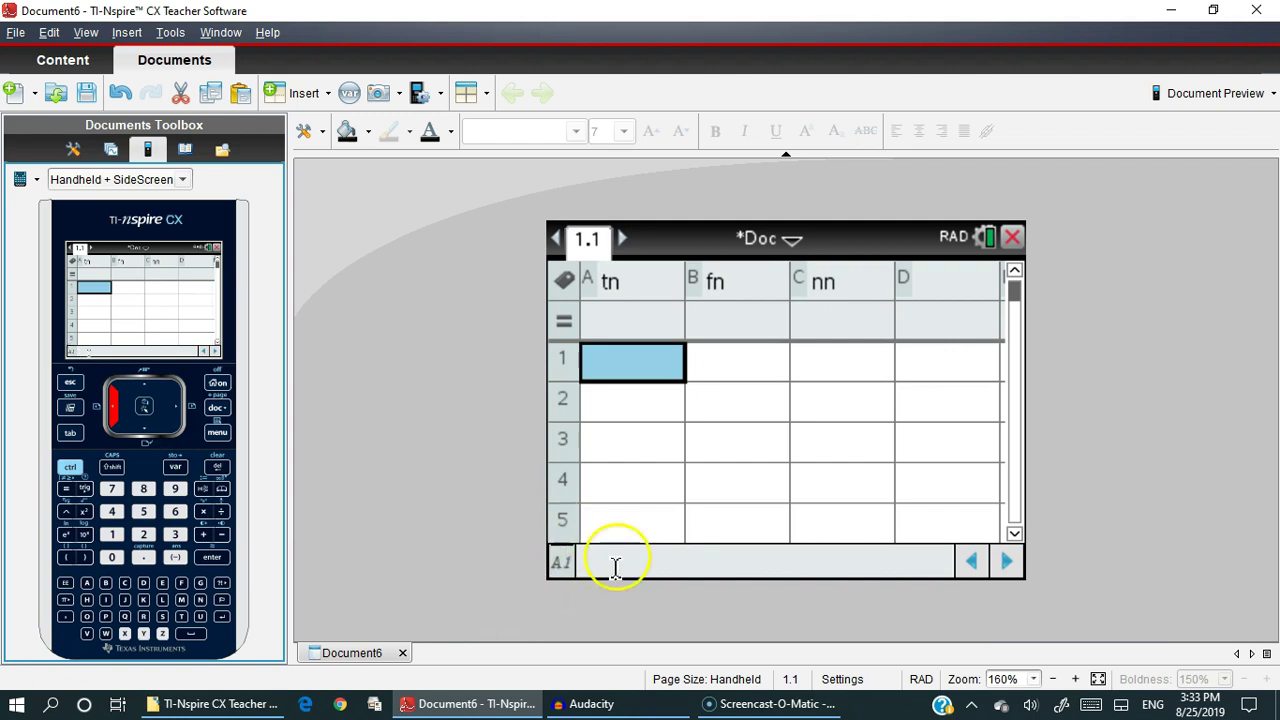
type("1")
key("Return")
type("2")
key("Return")
type("3")
key("Return")
type("4")
key("Return")
type("5")
key("Return")
type("6")
key("Return")
type("7")
key("Return")
type("8")
key("Return")
type("9")
key("Return")
type("10")
key("Return")
- Enter 1 in cell B1 of column fn
key("Right")
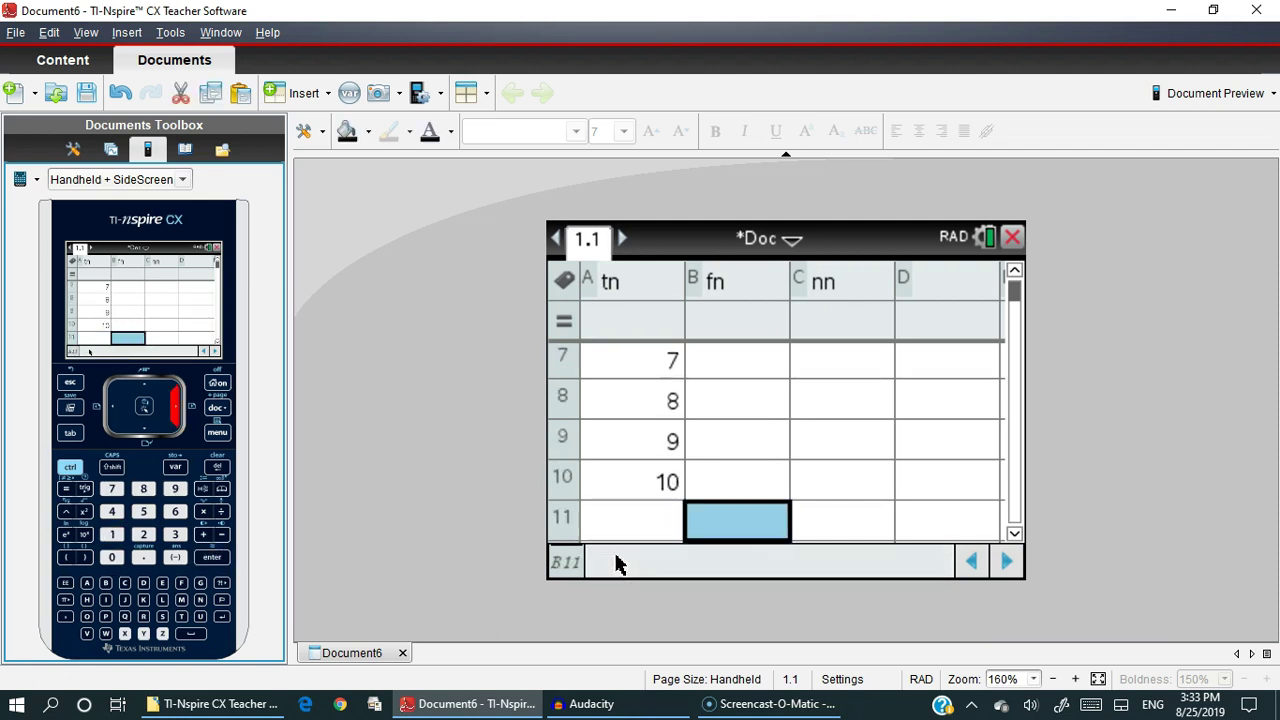
key("Up")
key("Up")
key("Up")
key("Up")
key("Up")
key("Up")
key("Up")
key("Up")
key("Up")
key("Up")
key("Up")
key("Up")
key("Up")
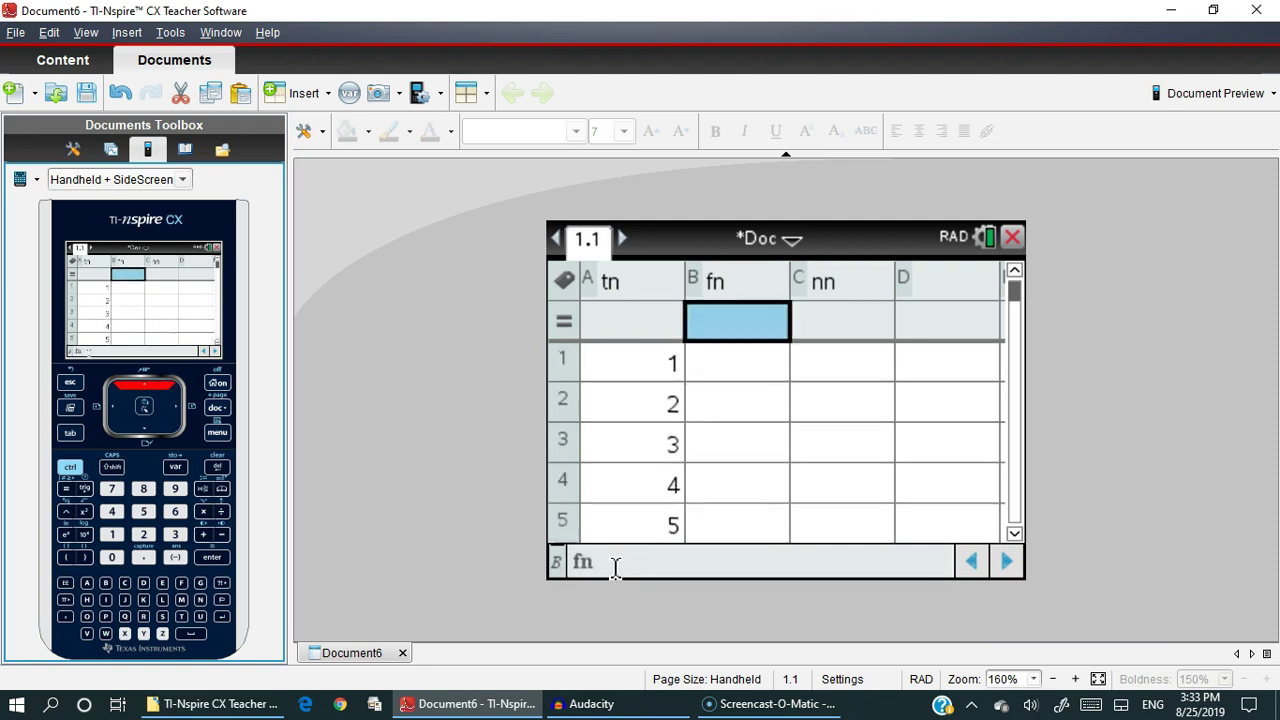
key("Down")
key("Down")
key("Down")
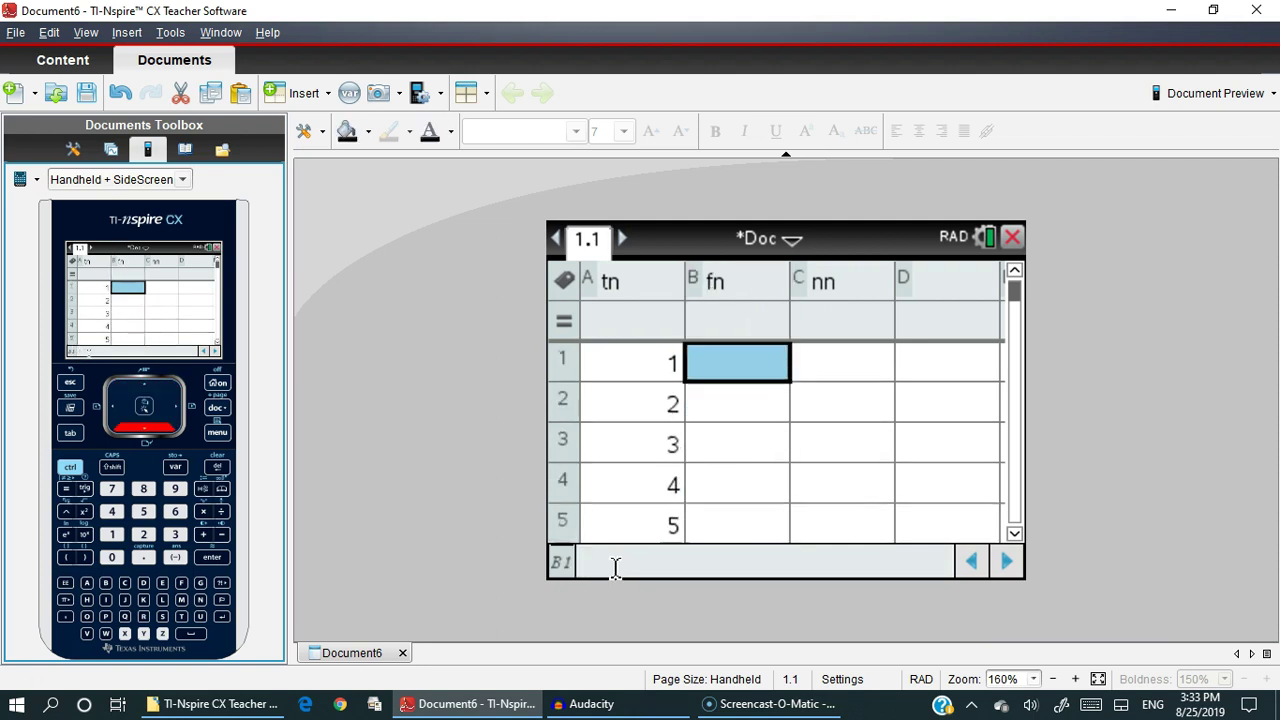
type("1")
key("Return")
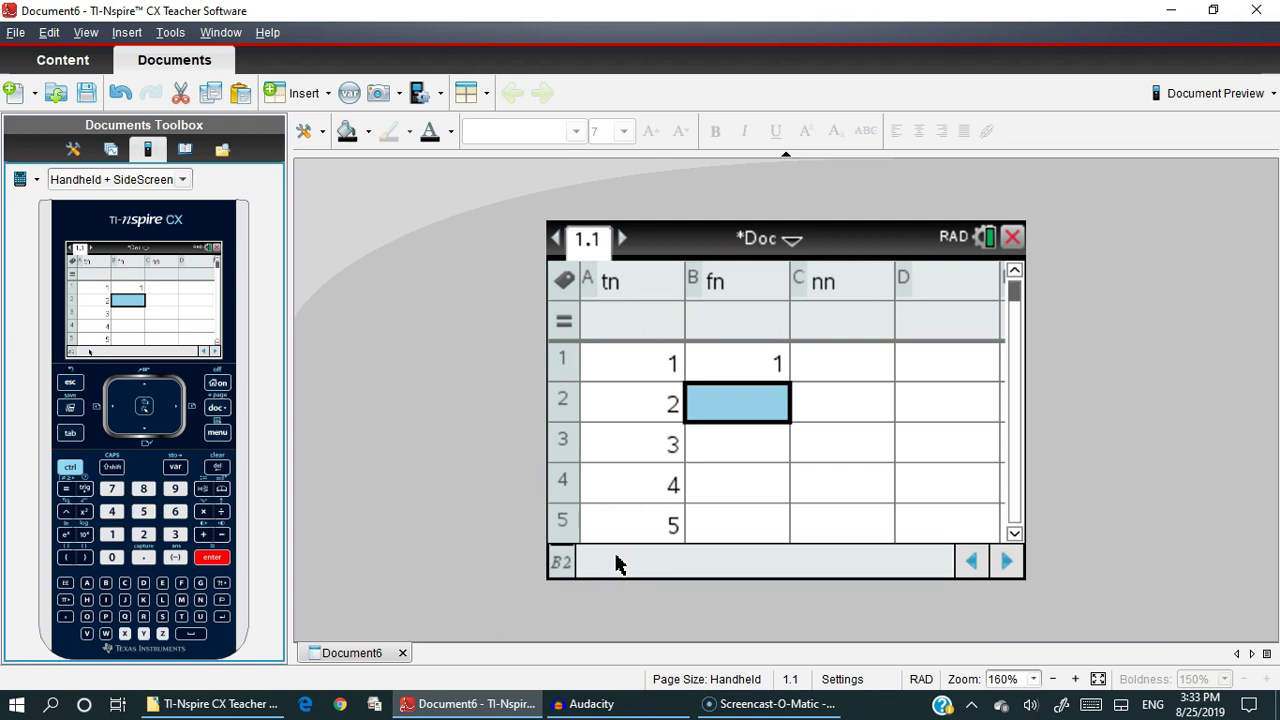
- Enter the formula =b1+1 in cell B2 so it shows 2, then reselect B2
left_click(65, 489)
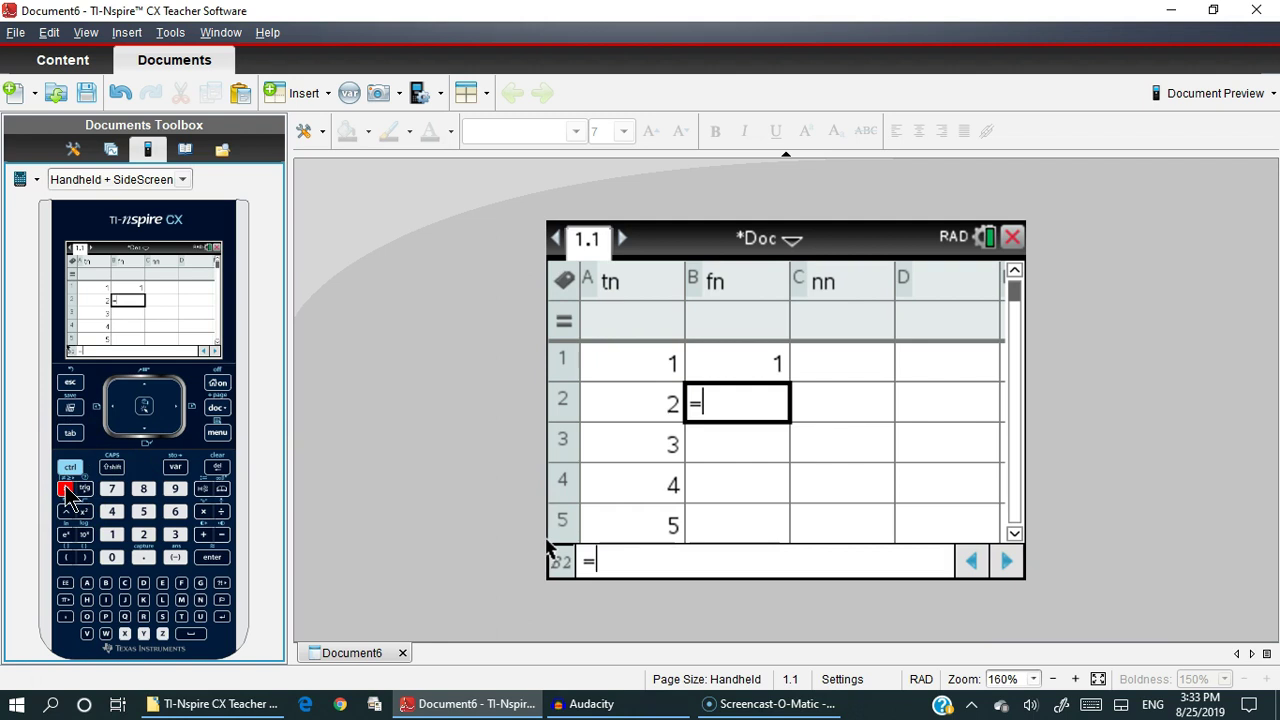
type("b1+1")
key("Return")
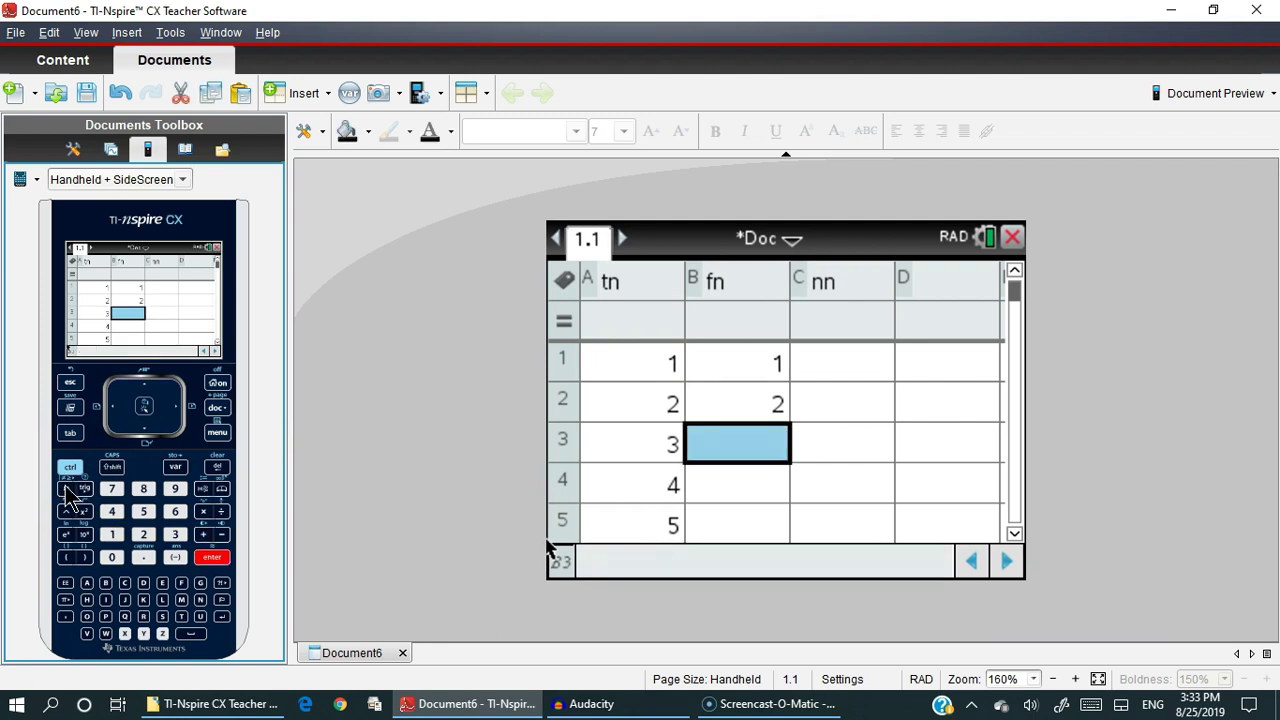
key("Up")
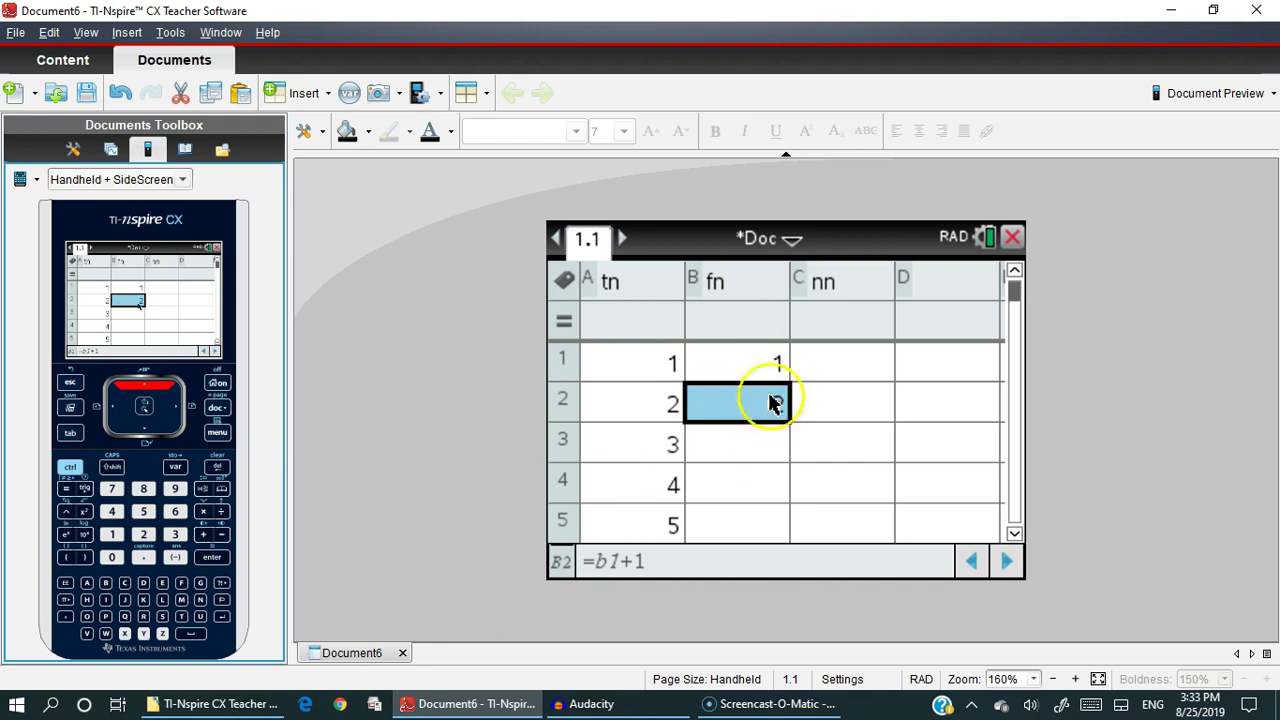
- Use Data > Fill to copy B2's formula down through B10
left_click(218, 432)
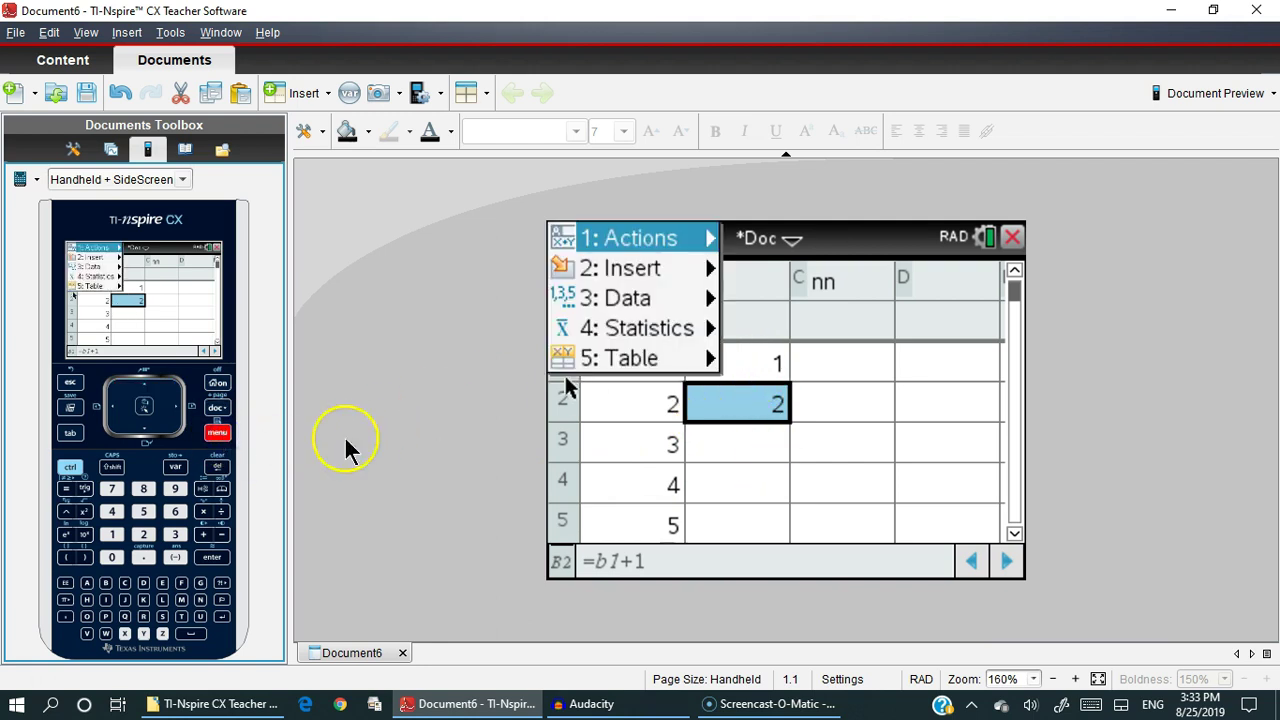
left_click(696, 298)
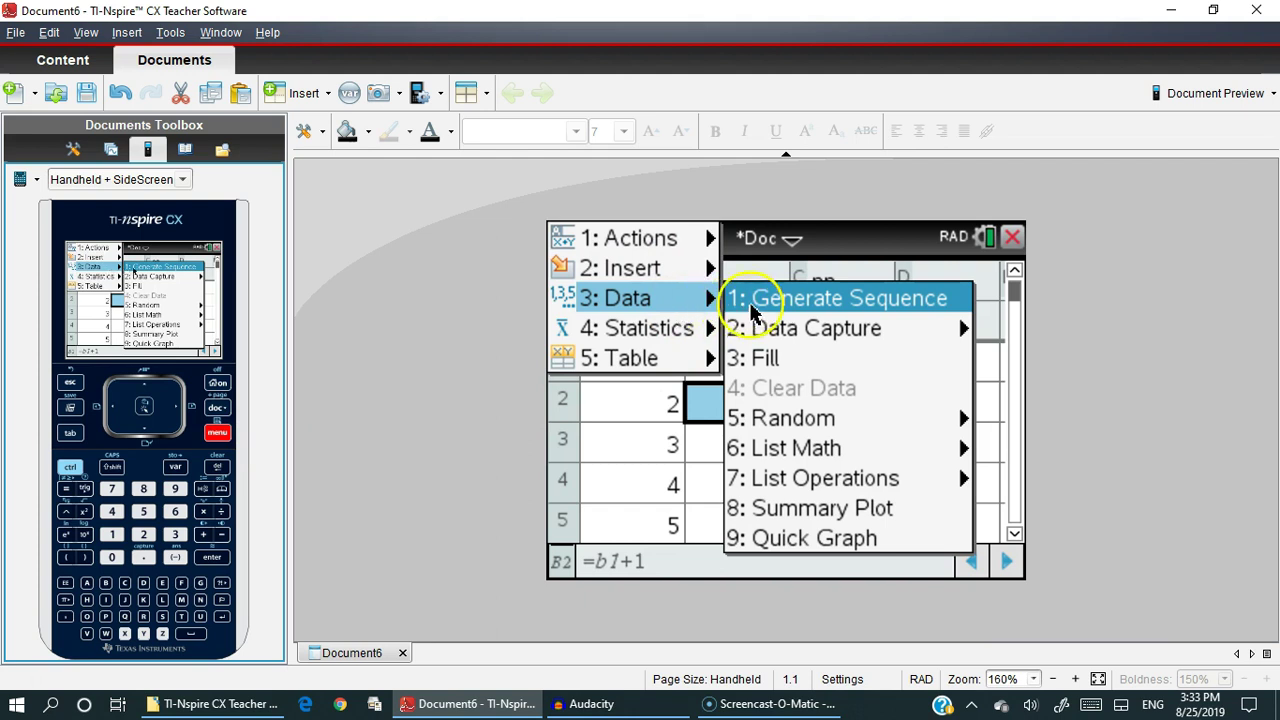
left_click(784, 366)
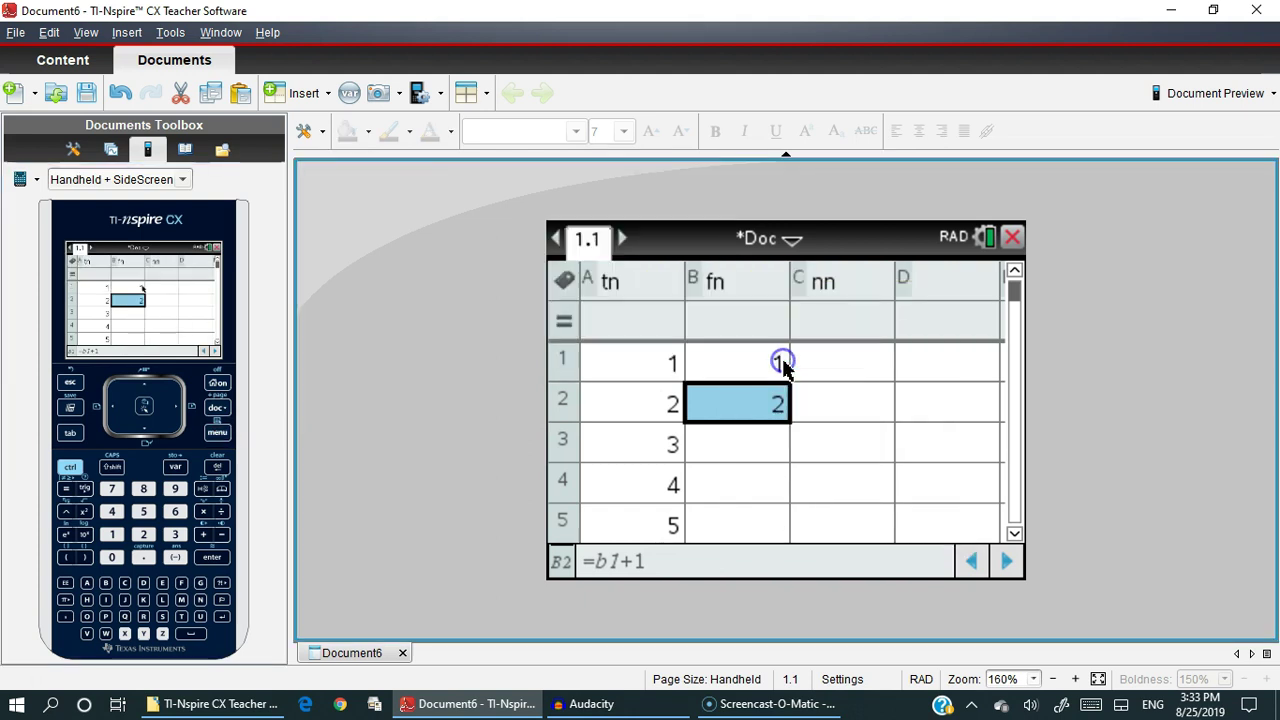
key("Down")
key("Down")
key("Down")
key("Down")
key("Down")
key("Down")
key("Down")
key("Down")
key("Down")
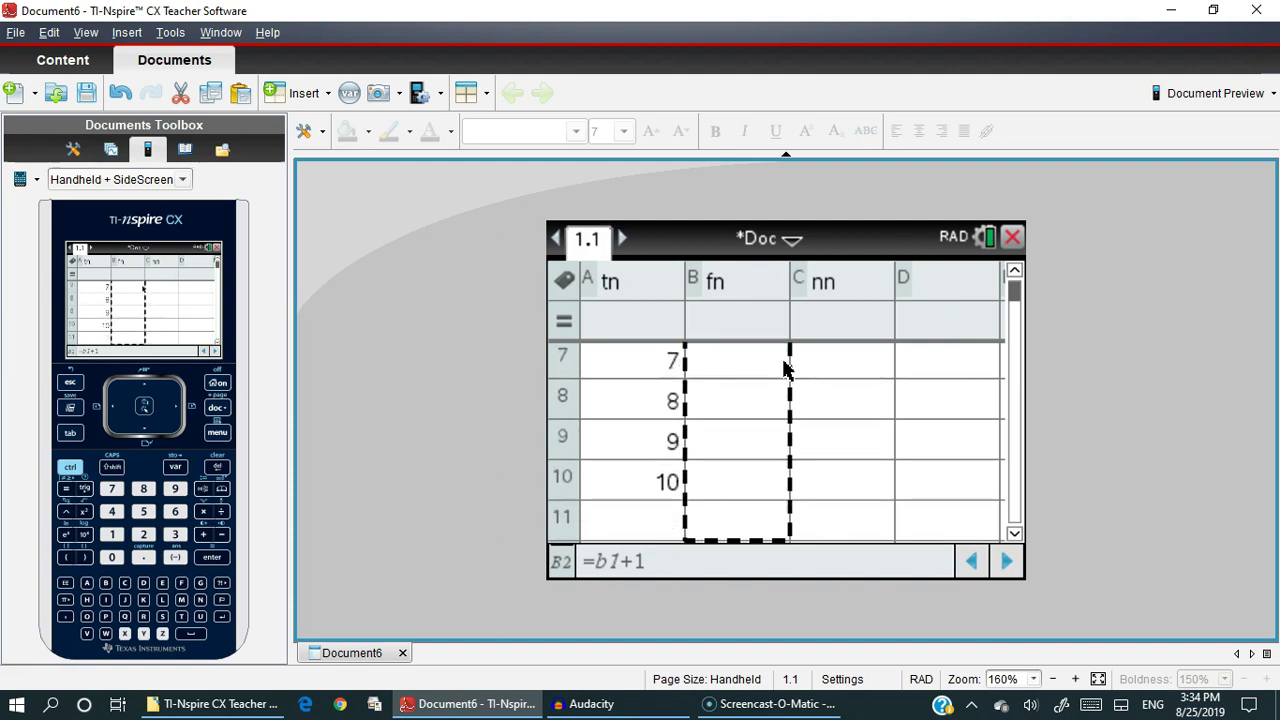
key("Up")
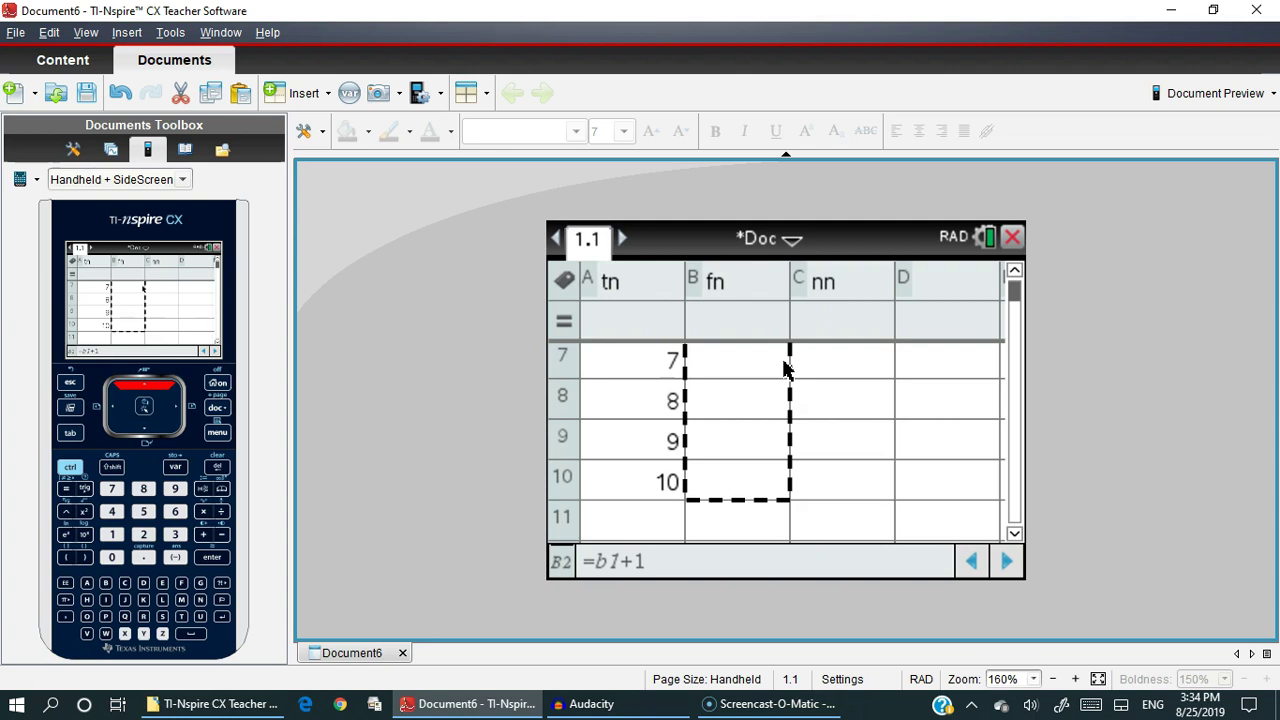
key("Return")
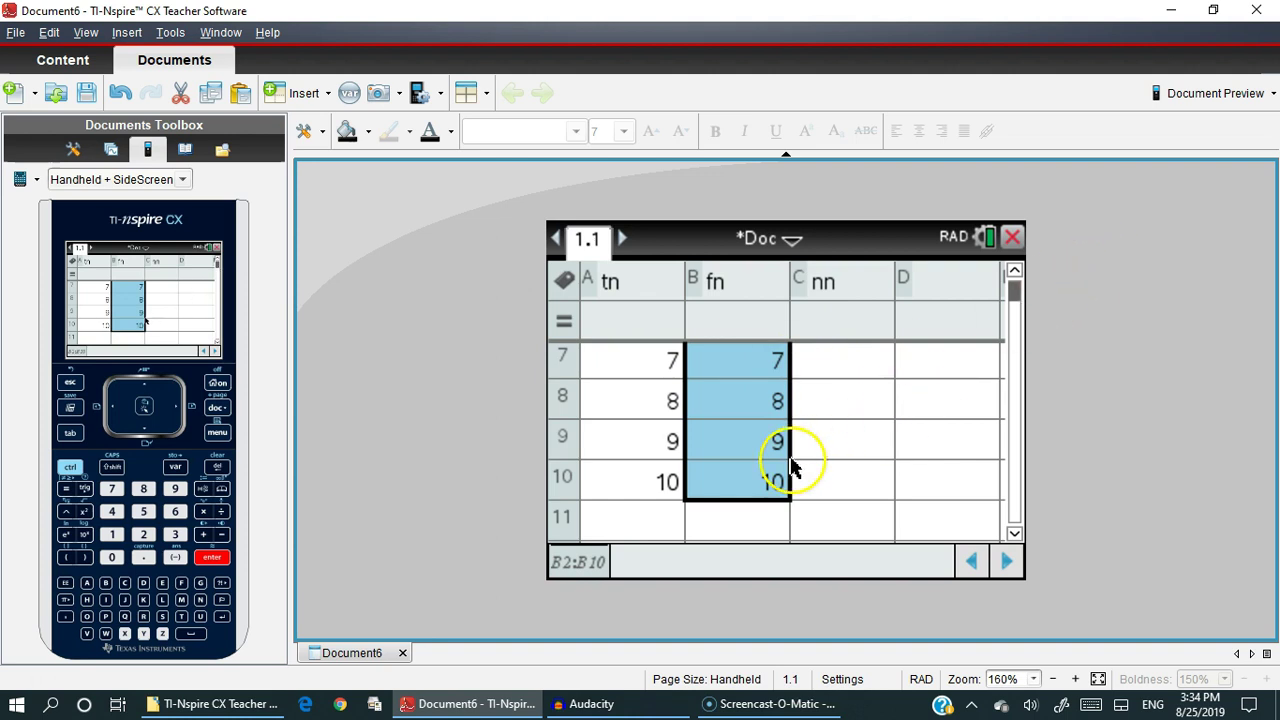
- Select the formula cell below the nn column header
left_click(840, 488)
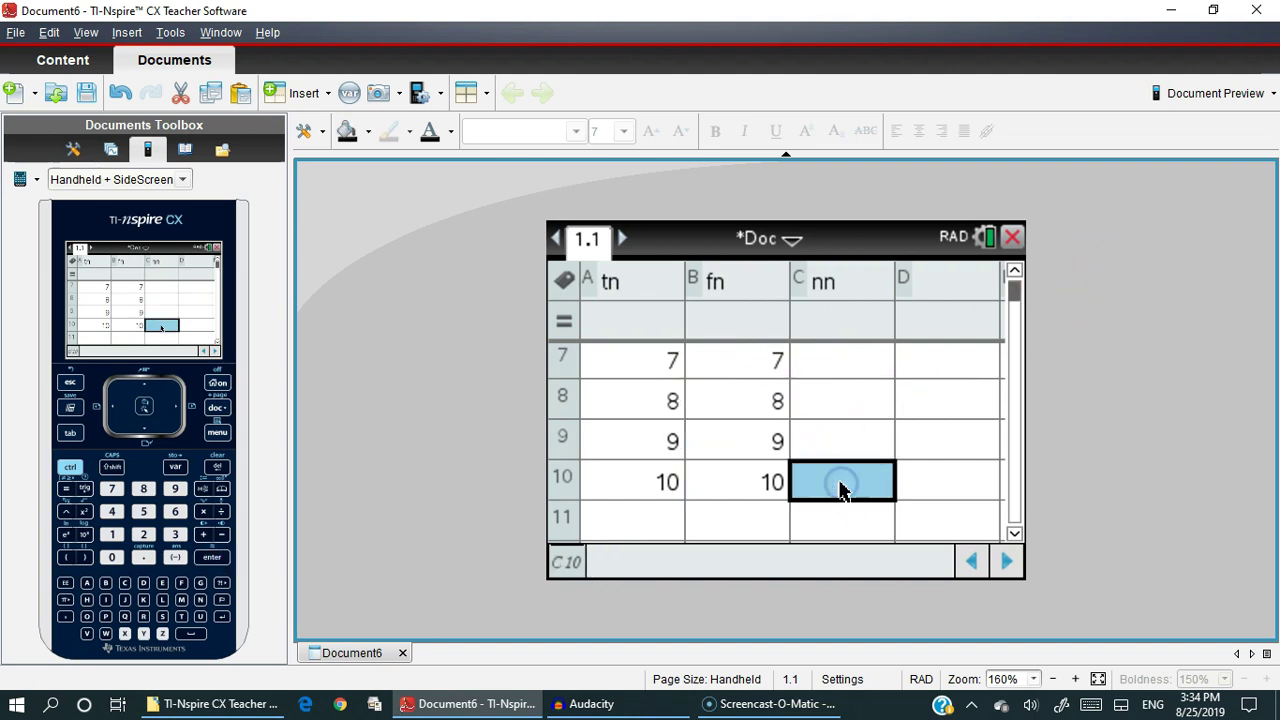
key("ctrl+Home")
key("Up")
key("Up")
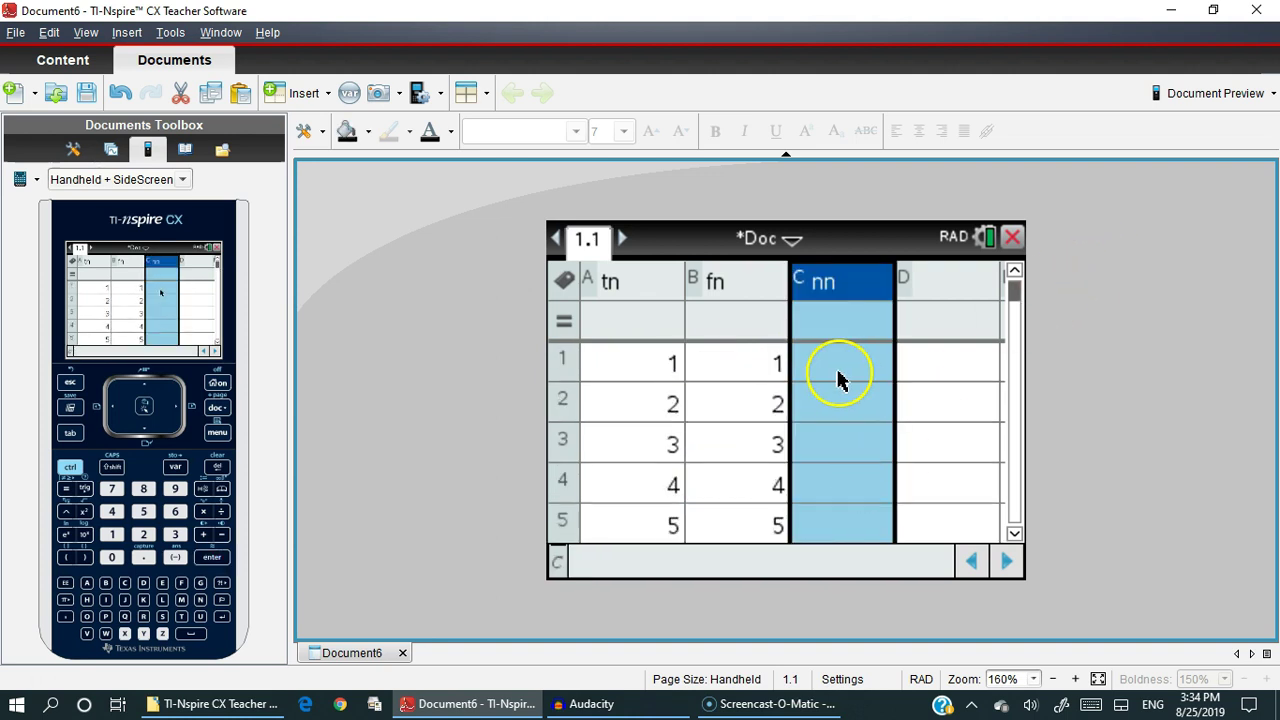
left_click(838, 376)
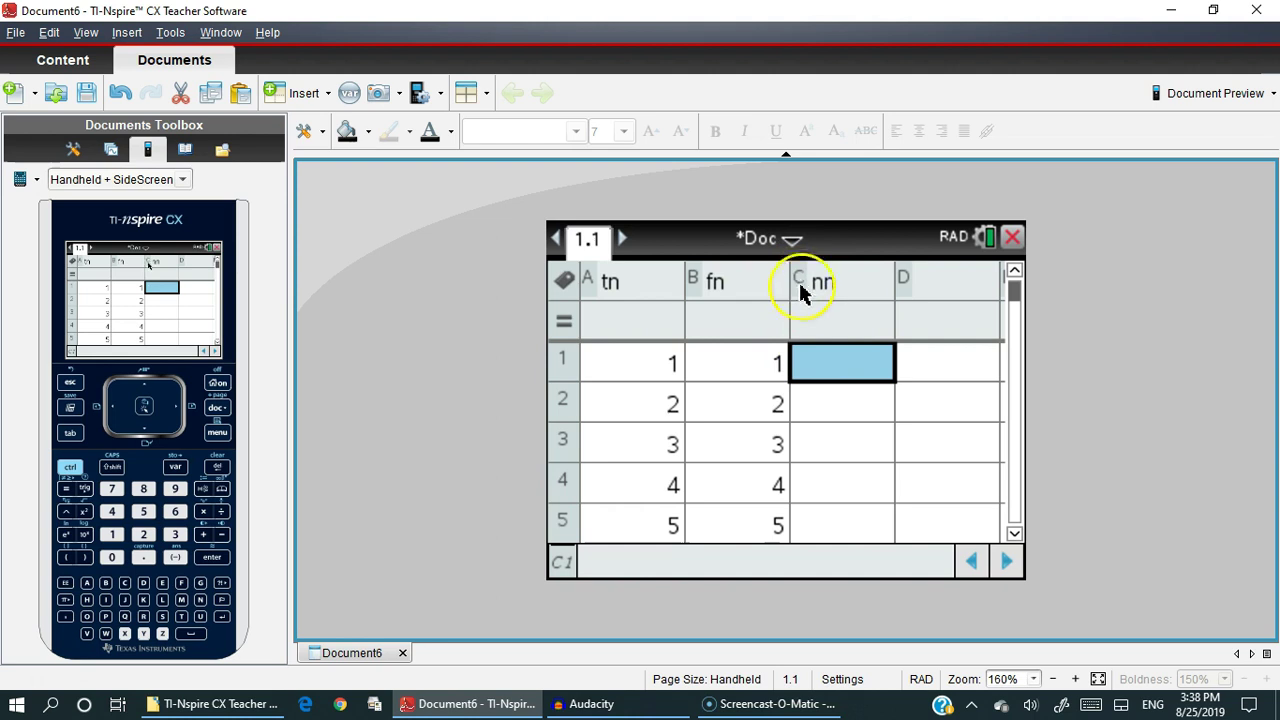
left_click(806, 318)
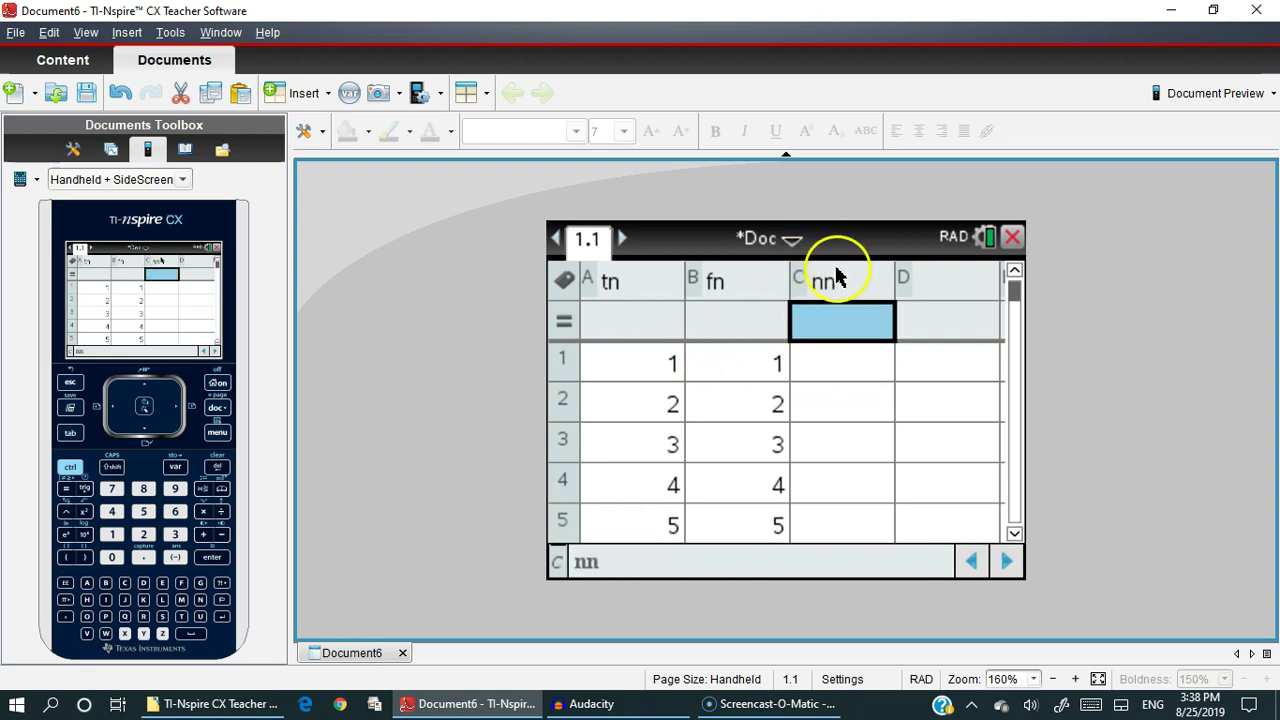
left_click(815, 366)
left_click(823, 330)
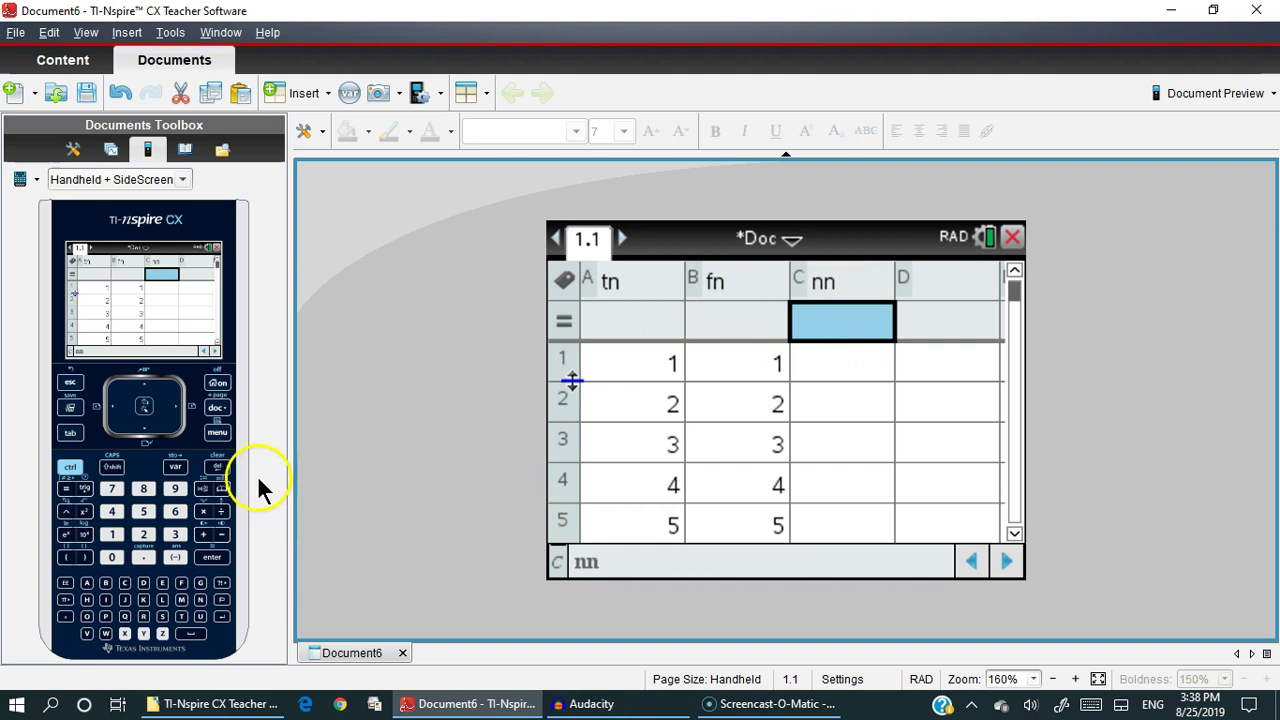
- Open the Data submenu from the spreadsheet menu
left_click(219, 441)
left_click(362, 452)
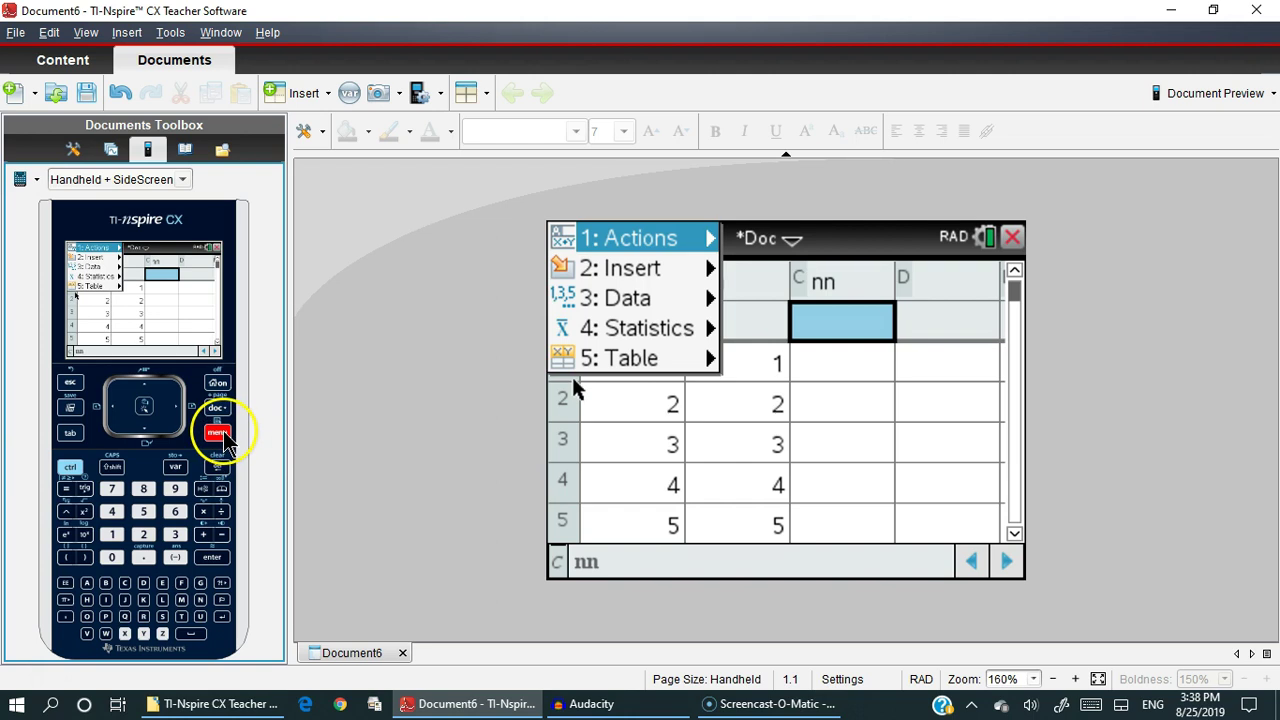
left_click(620, 298)
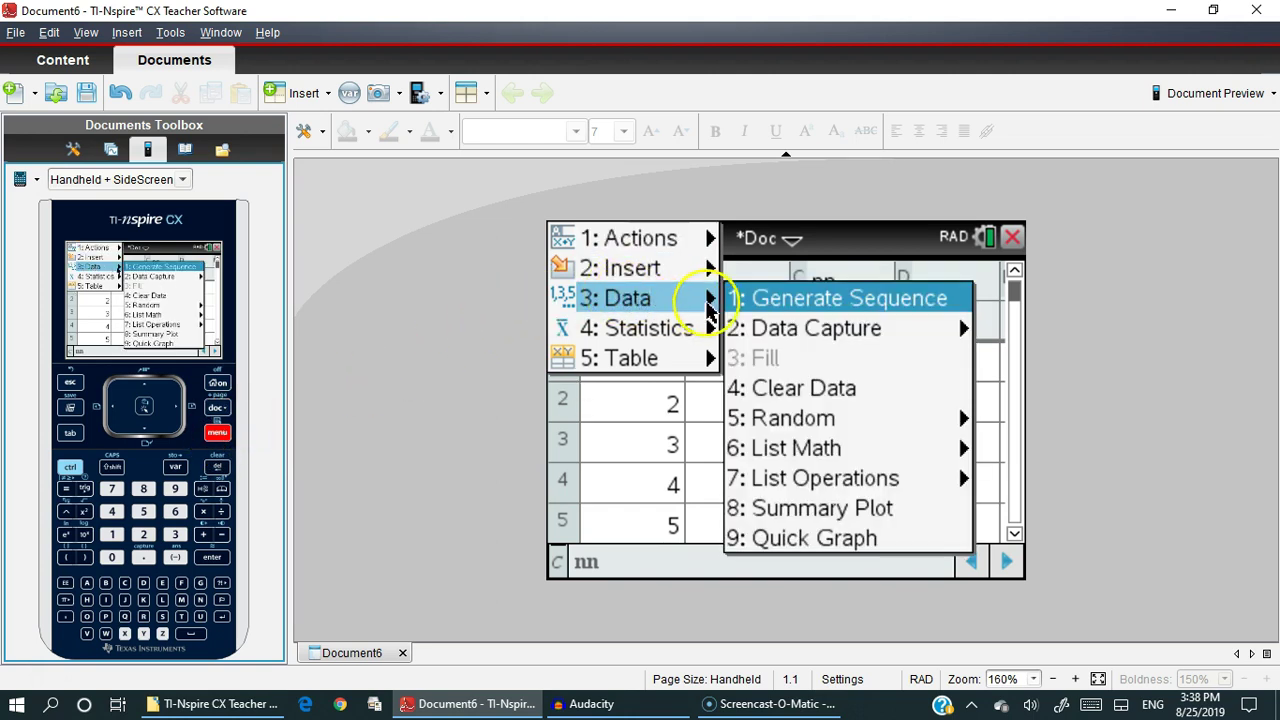
- Generate a sequence in column nn with formula n and nMax 10
left_click(765, 295)
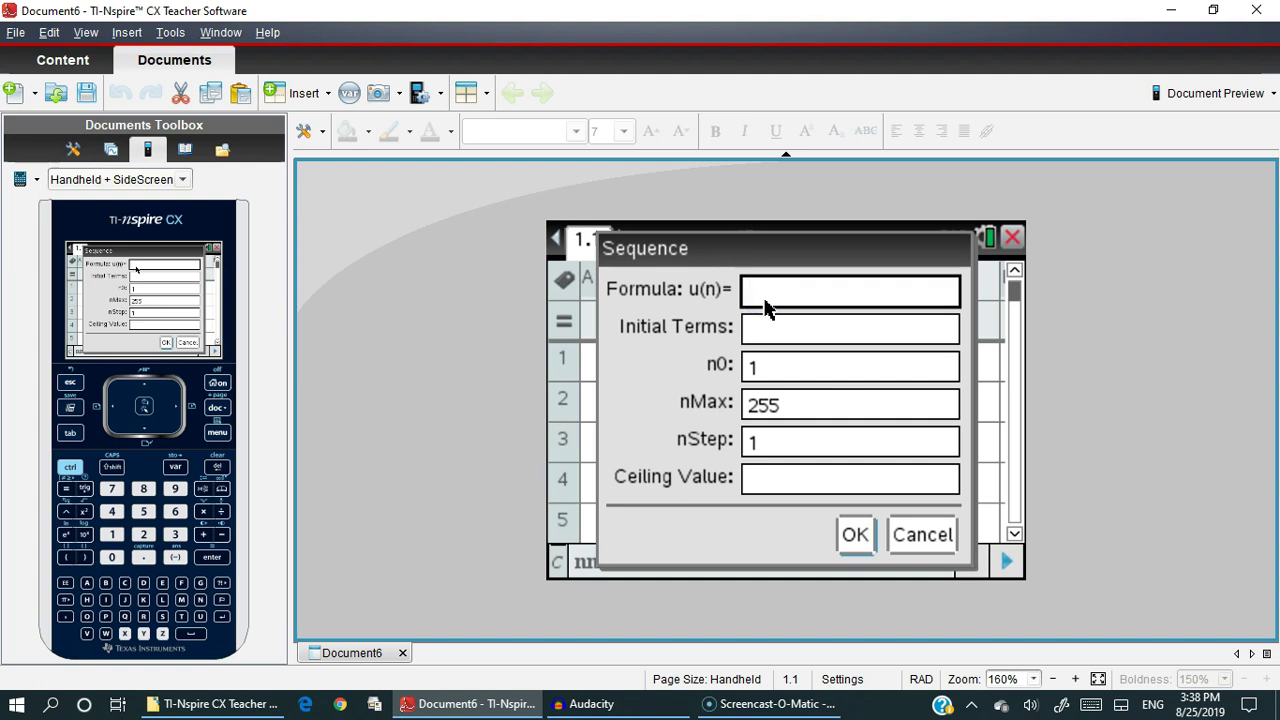
type("n")
key("Up")
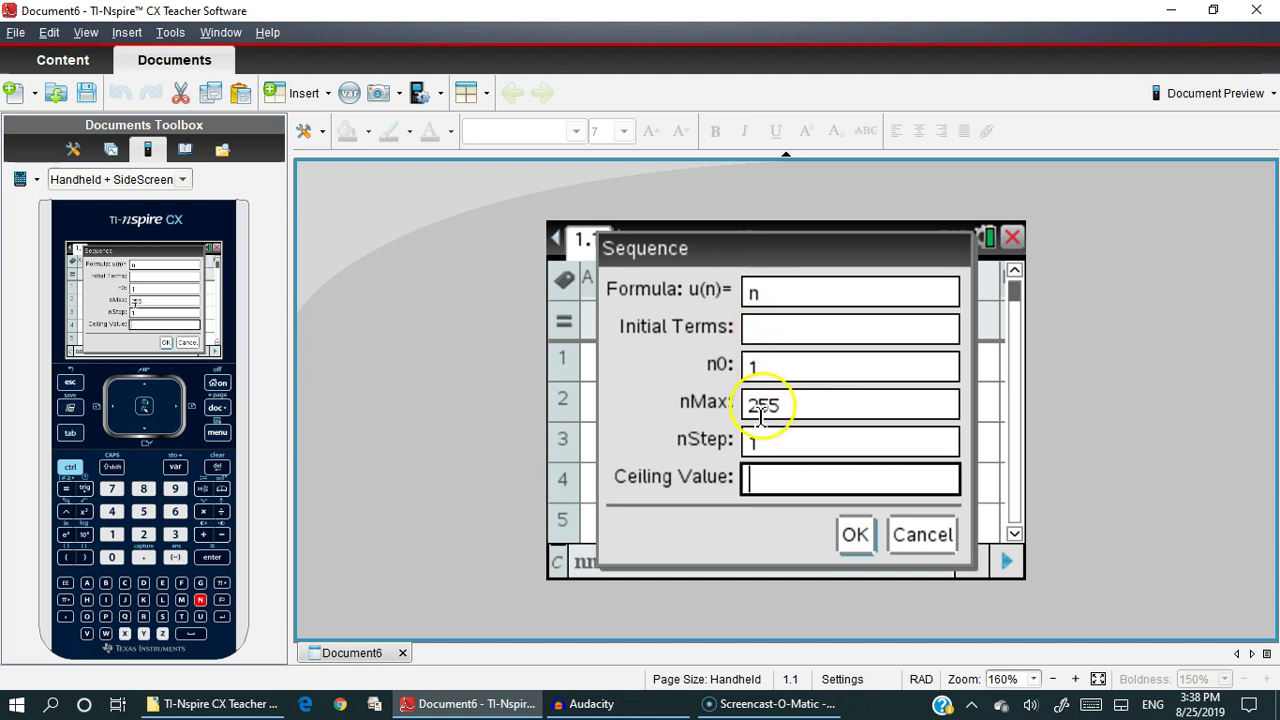
double_click(800, 403)
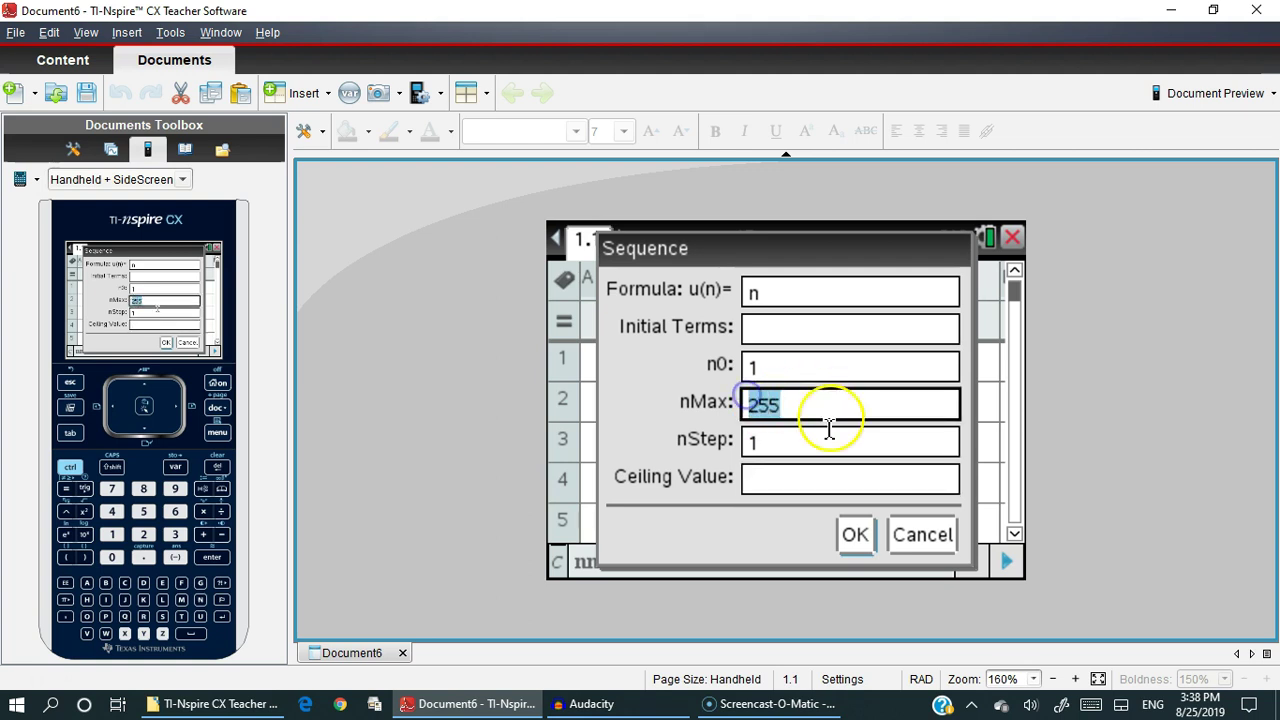
type("10")
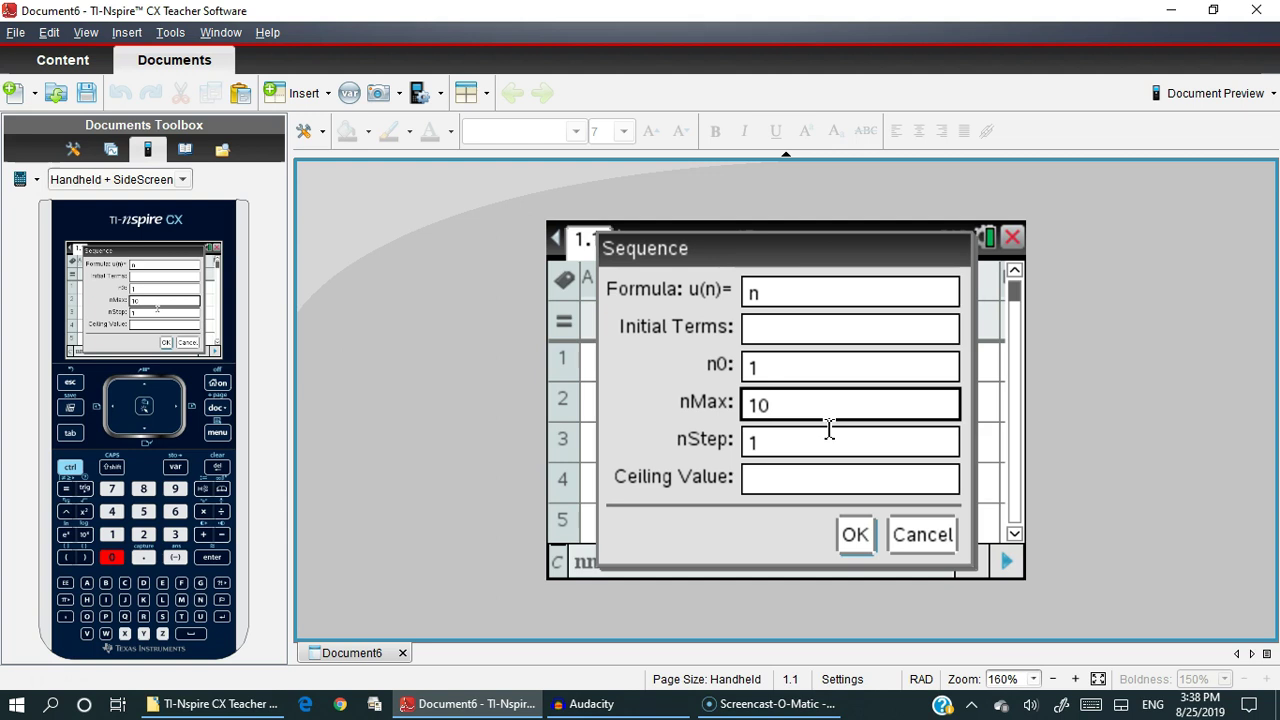
left_click(857, 535)
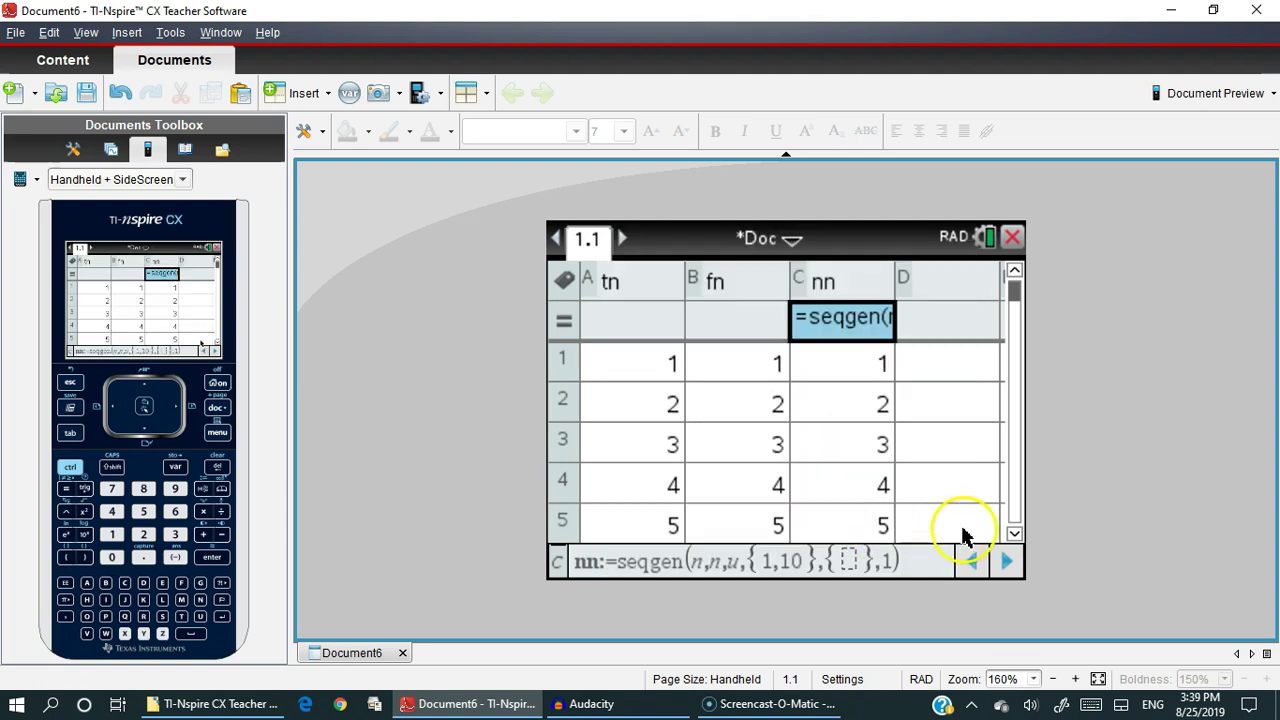
- Select the whole of column D
left_click(963, 443)
key("Down")
key("Down")
key("Down")
key("Down")
key("Down")
key("Down")
key("Down")
key("Down")
key("Down")
key("Down")
key("Down")
key("Down")
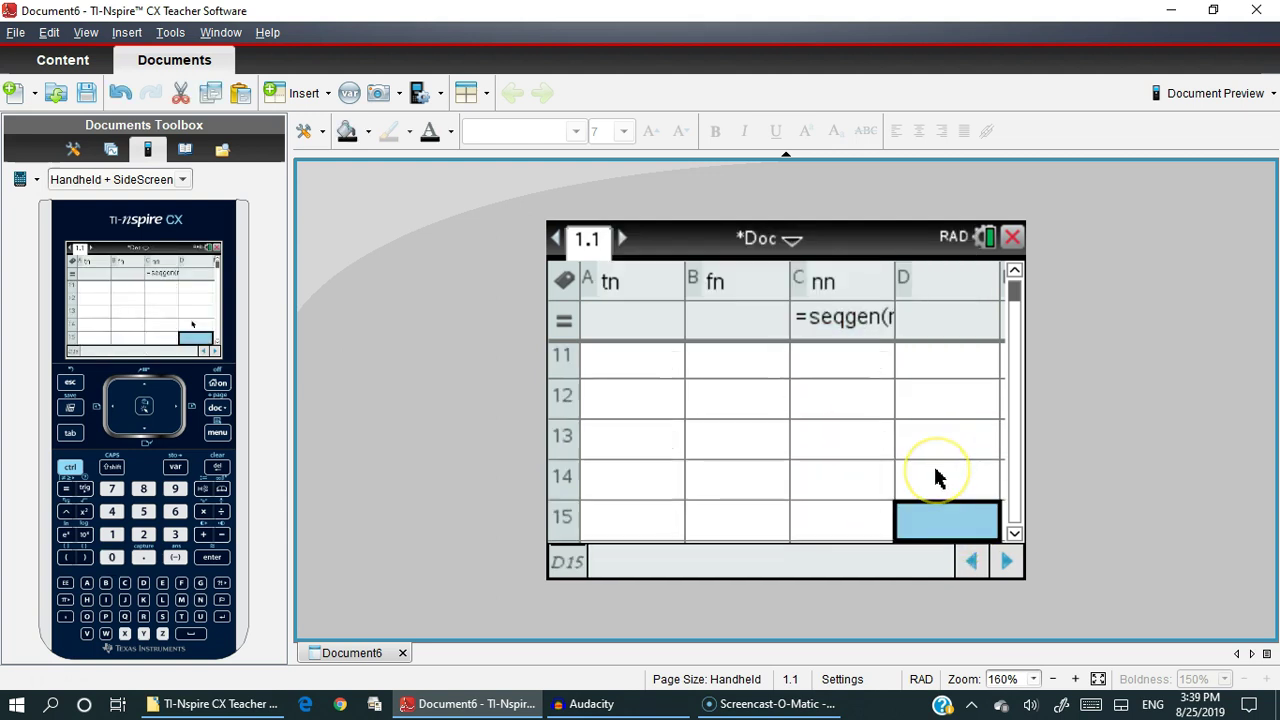
key("Up")
key("Up")
key("Up")
key("Up")
key("Up")
key("Up")
key("Up")
key("Up")
key("Up")
key("Up")
key("Up")
key("Up")
key("Up")
key("Up")
key("Up")
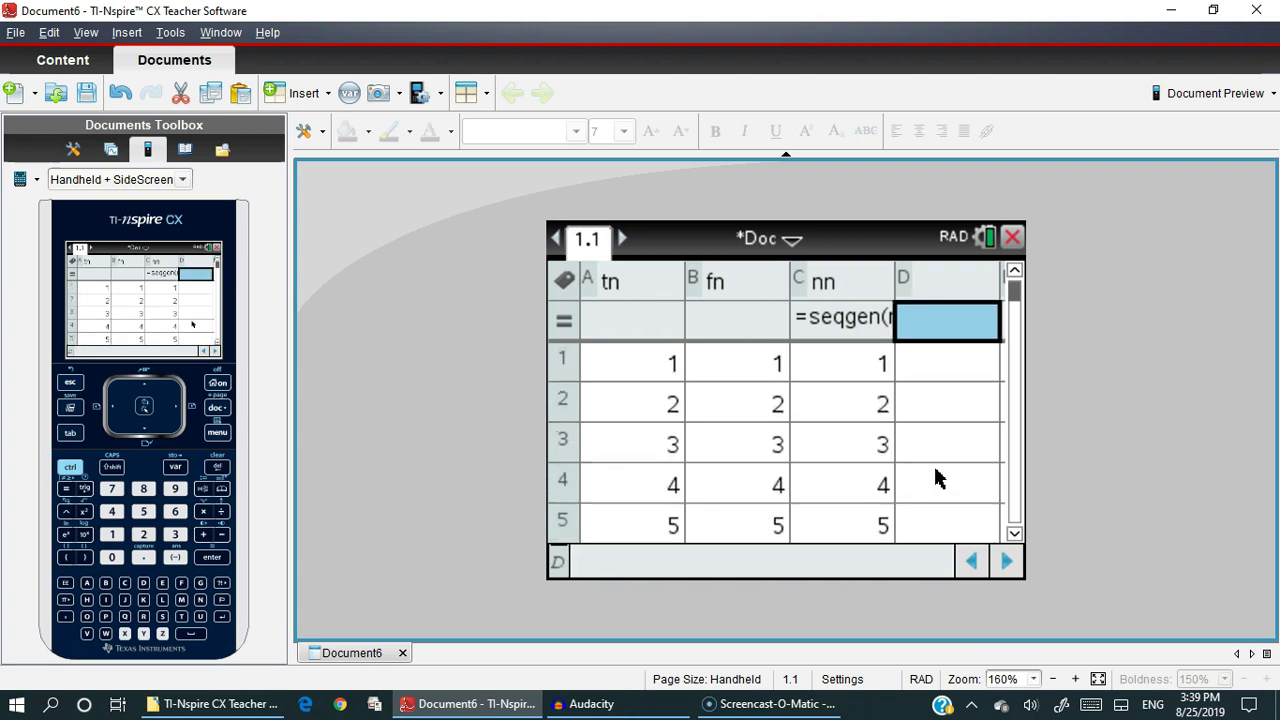
key("Up")
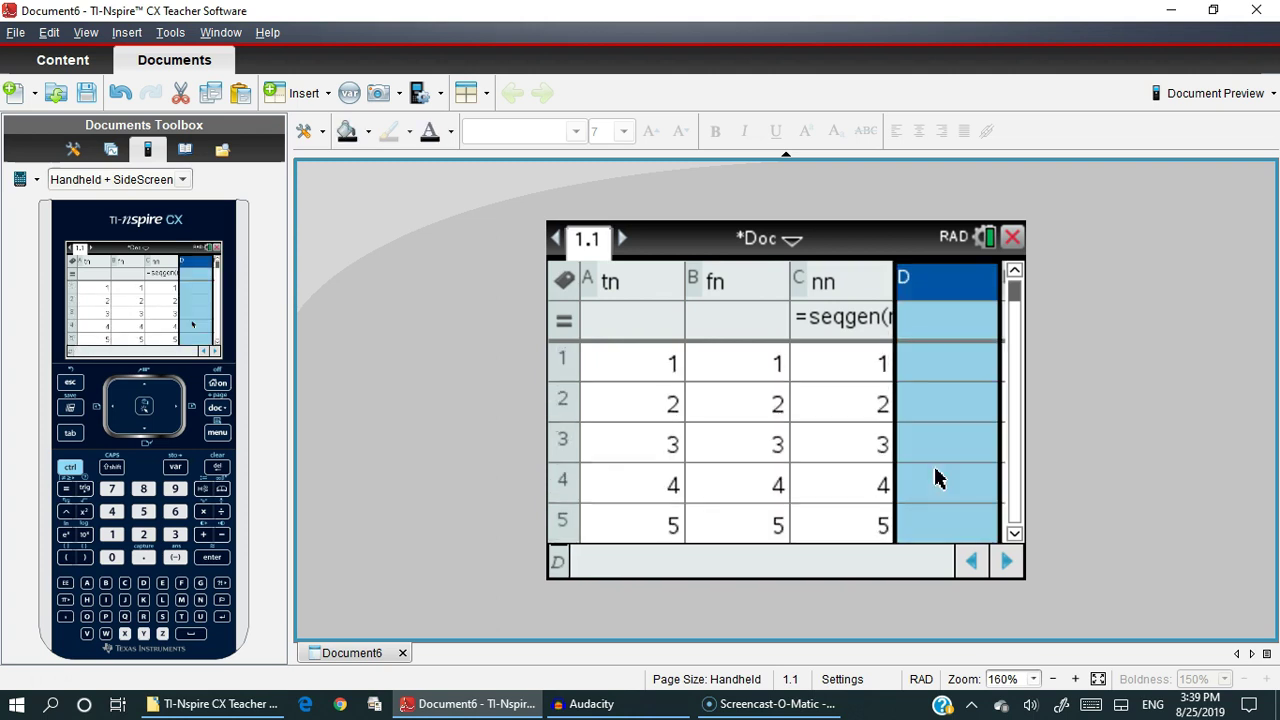